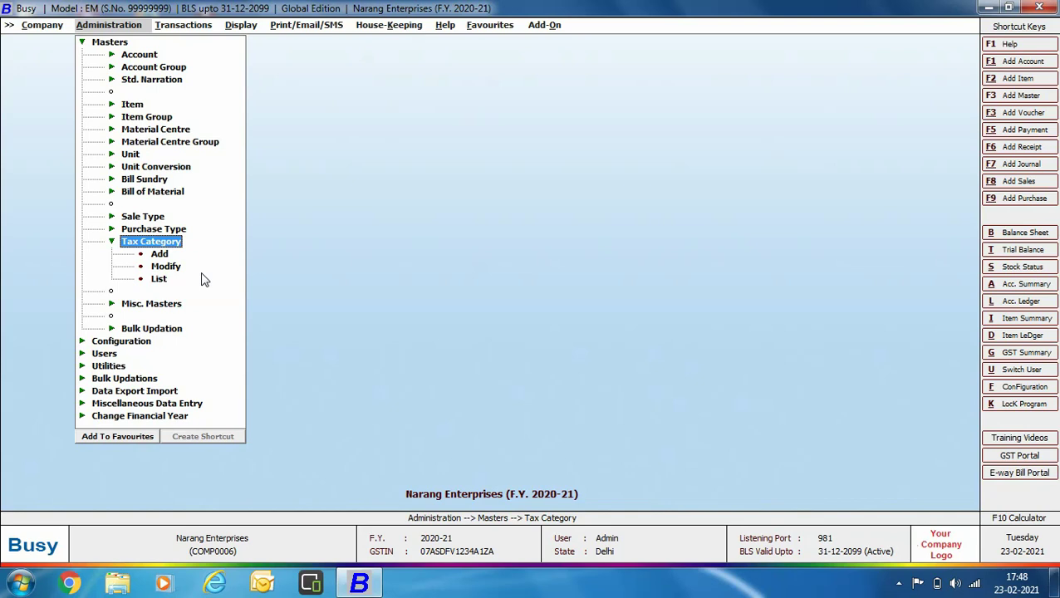
Step: Add a new tax category named GST28% with the type Goods
double_click(160, 254)
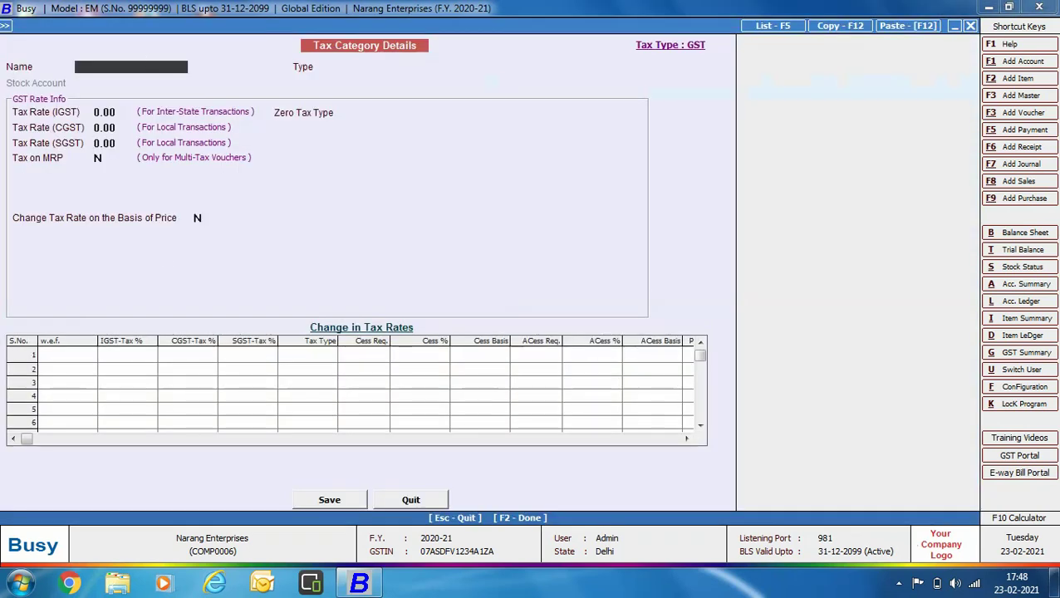
type("GST28%")
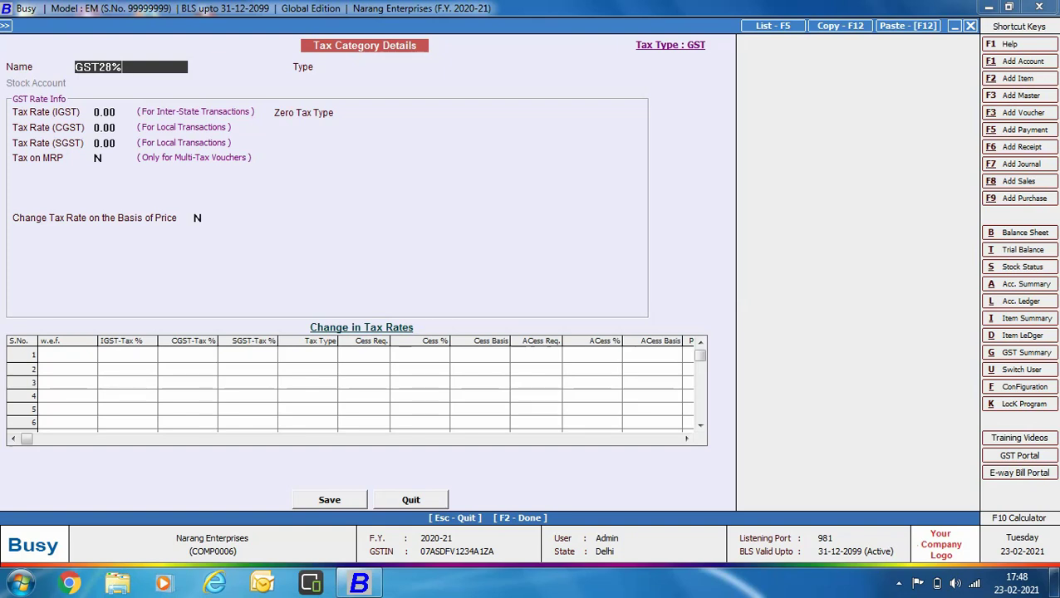
key("Return")
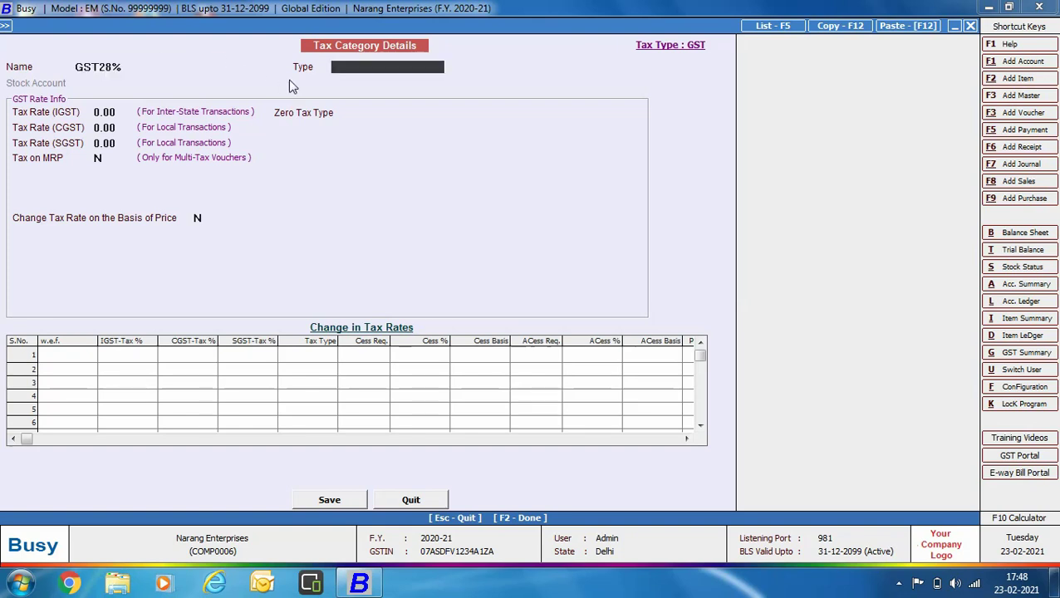
left_click(403, 67)
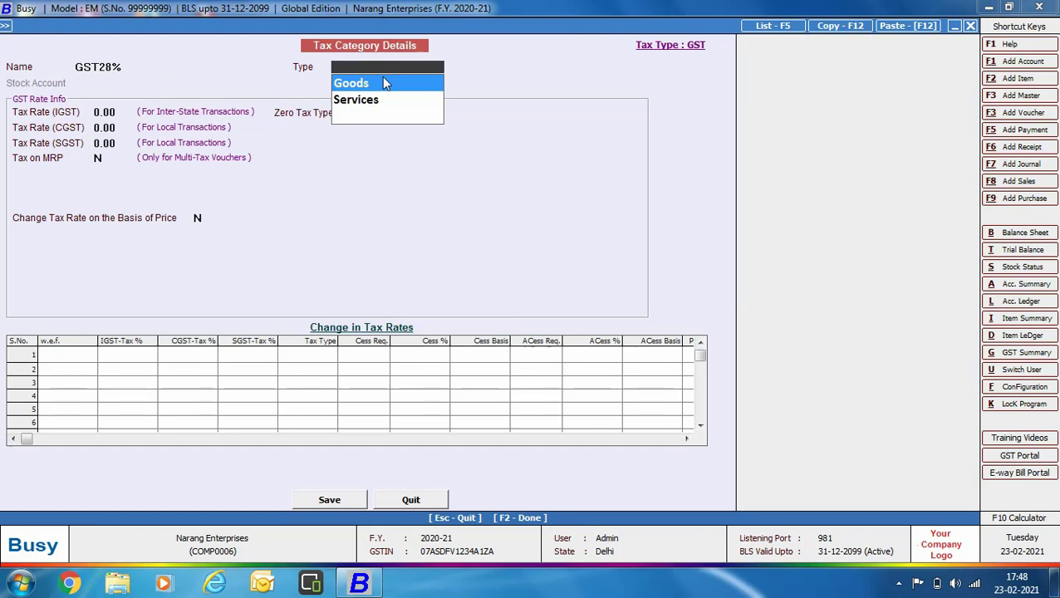
left_click(384, 83)
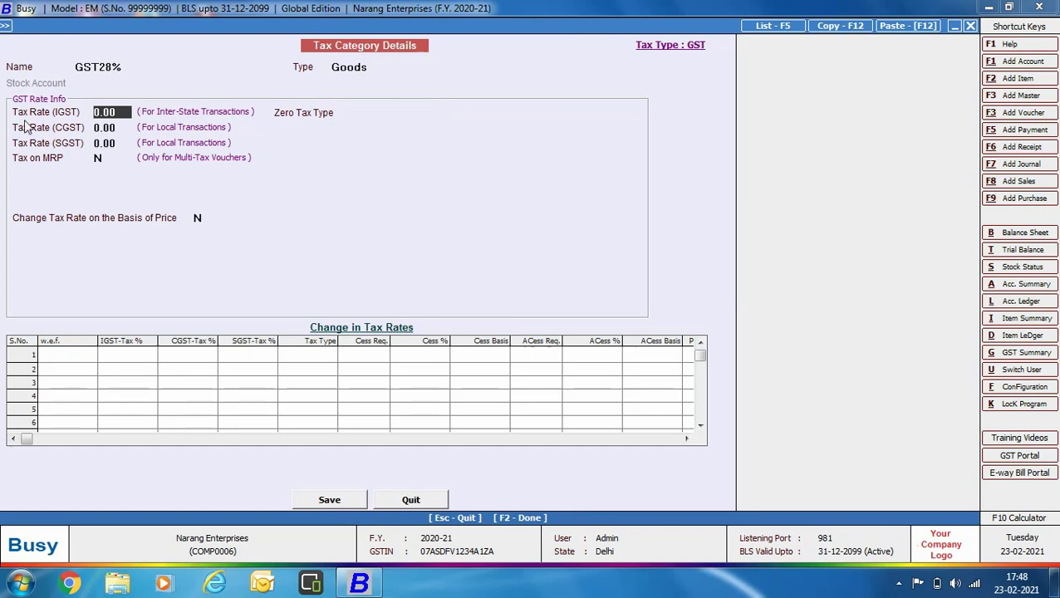
Step: Set the category's IGST rate to 28% and accept 14% each for CGST and SGST
type("28")
key("Return")
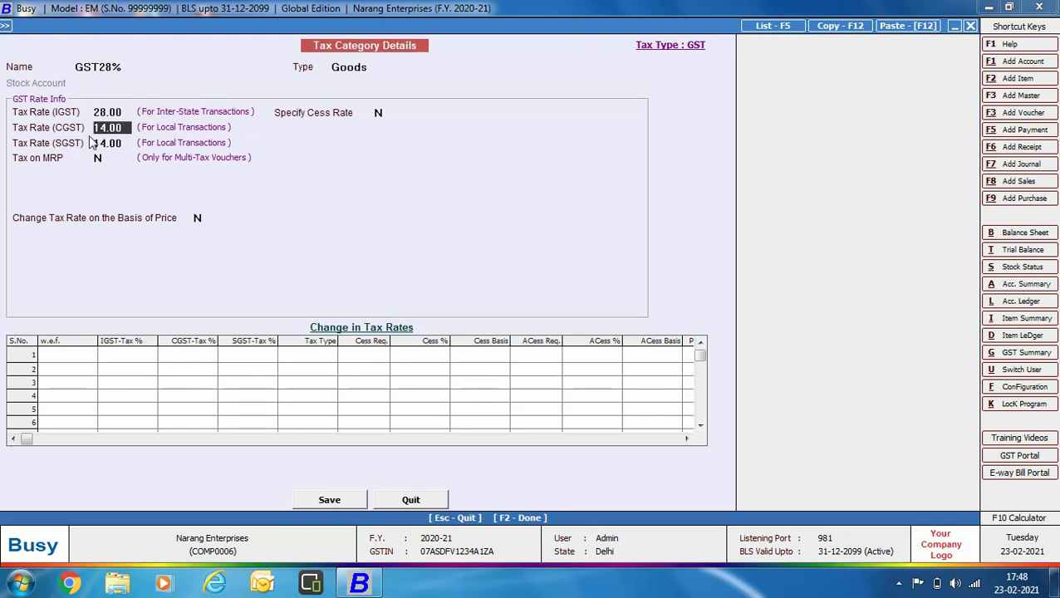
key("Return")
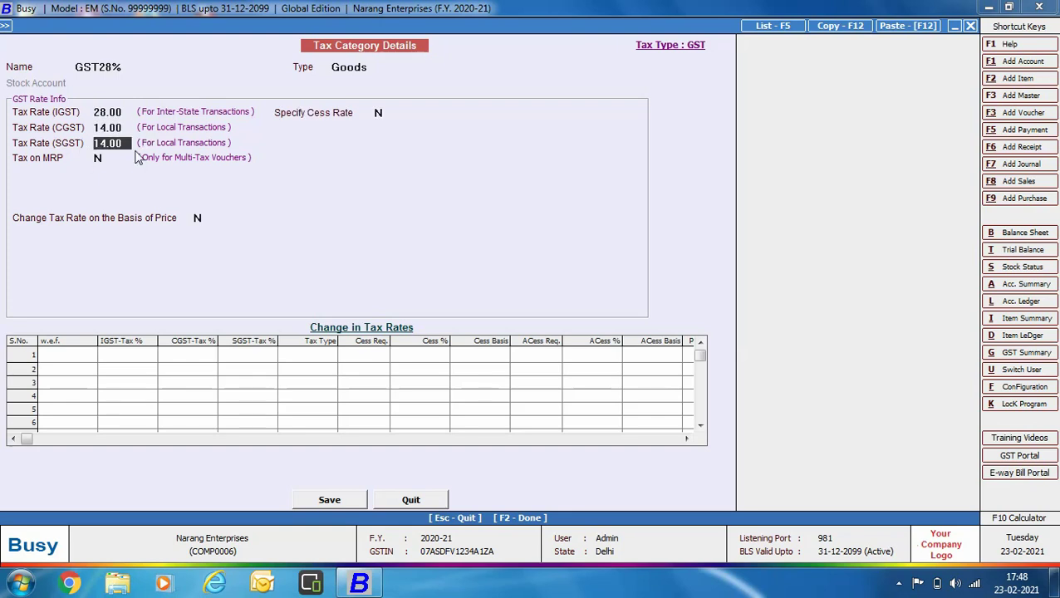
key("Return")
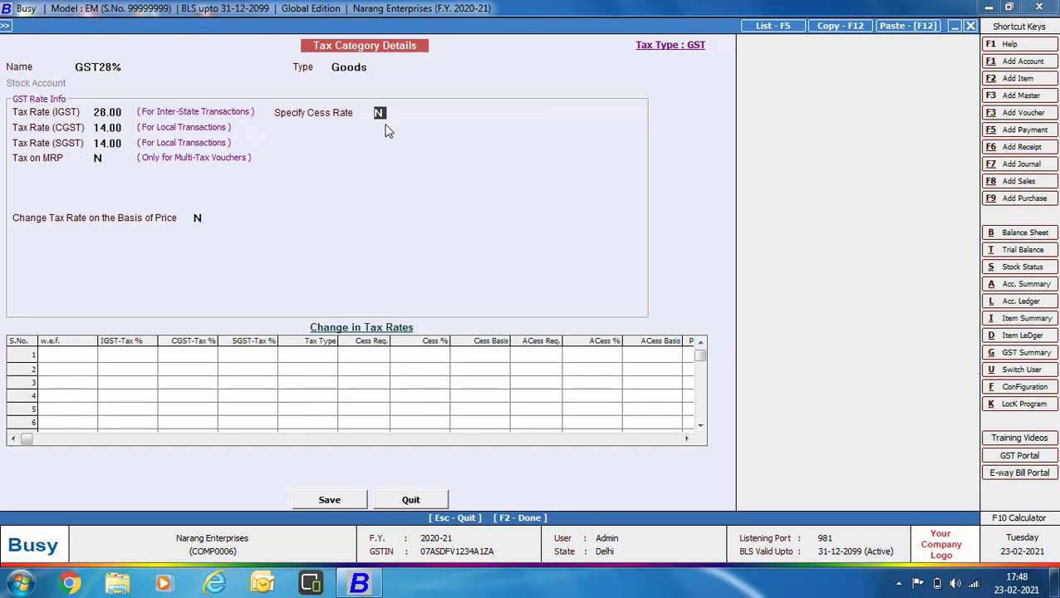
Step: Enable the cess rate for the GST28% category and set it to 5 on a Percentage basis
key("y")
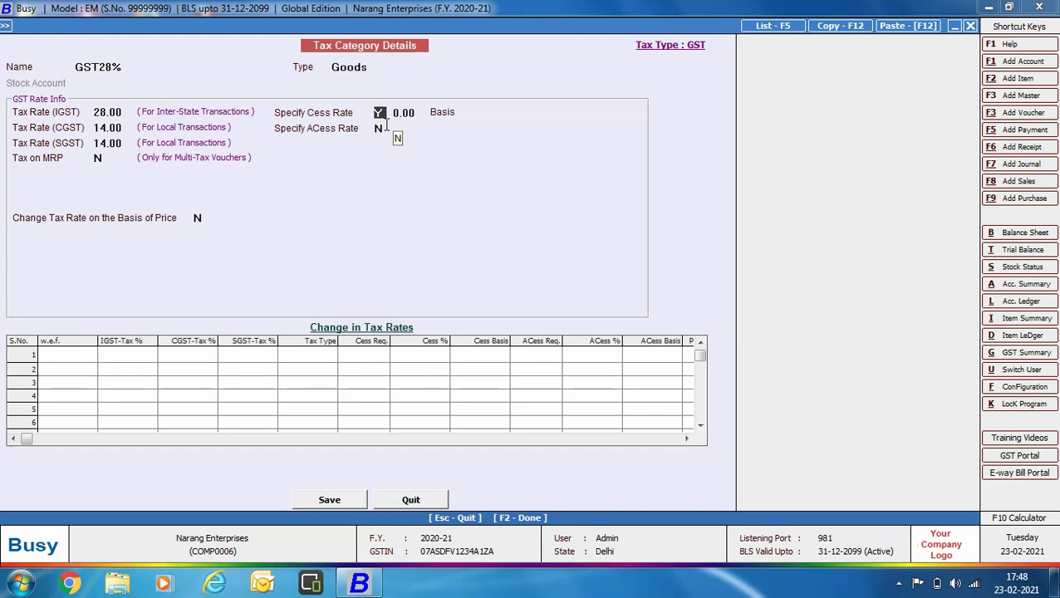
key("Return")
type("5")
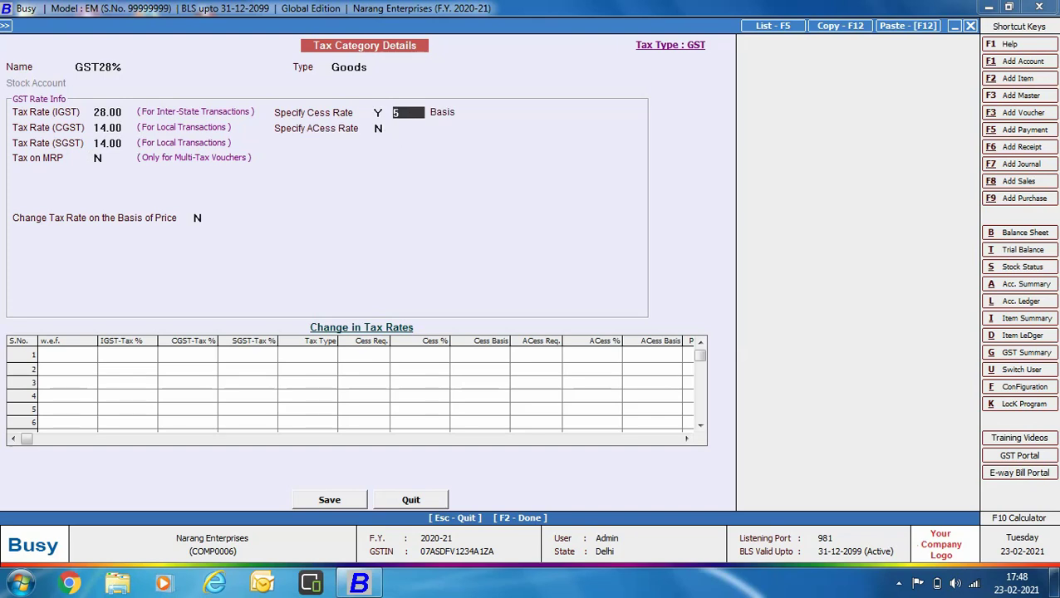
key("Return")
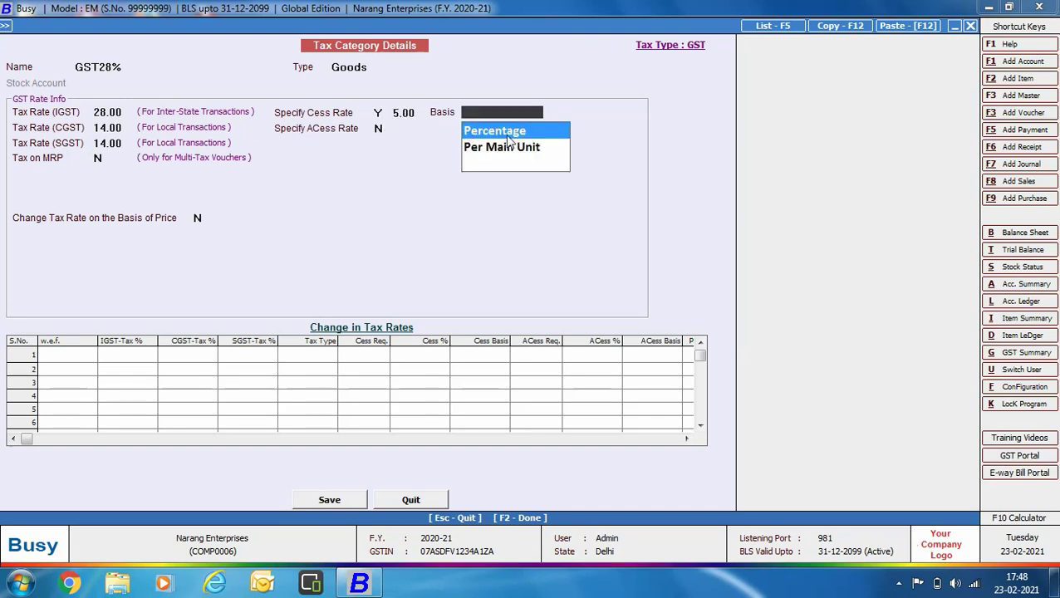
left_click(552, 133)
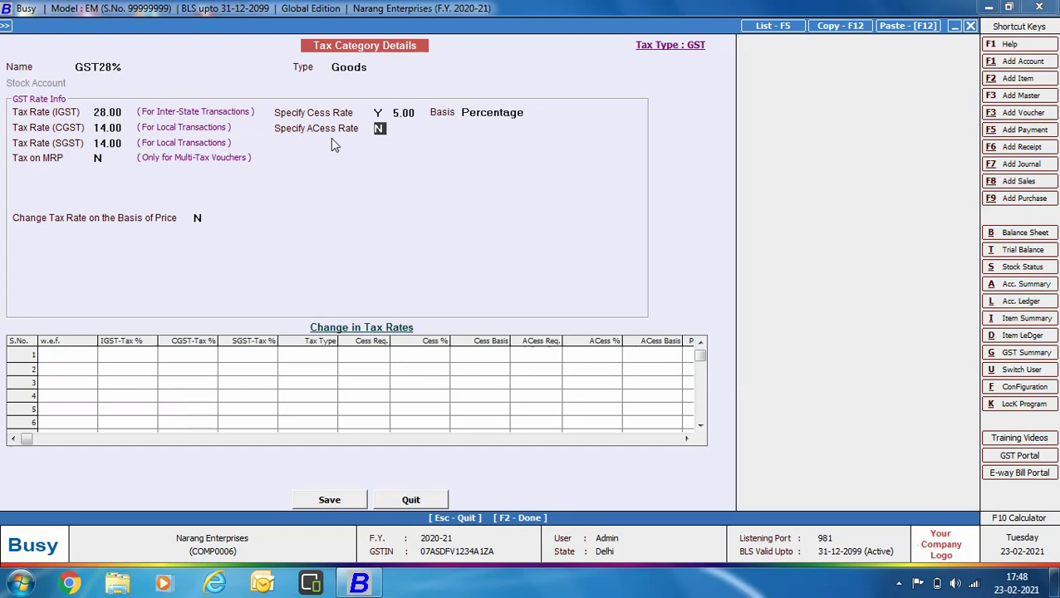
Step: Enable the additional cess (ACess) rate, set it to 2076 on a Per Main Unit basis, and save the tax category
type("Y")
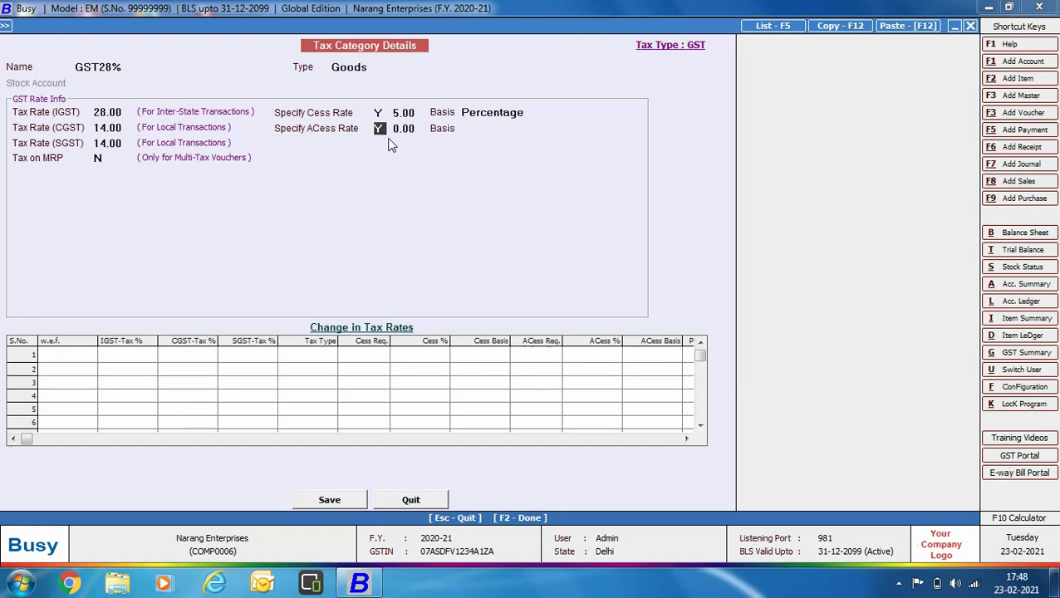
key("Return")
type("2076")
key("Return")
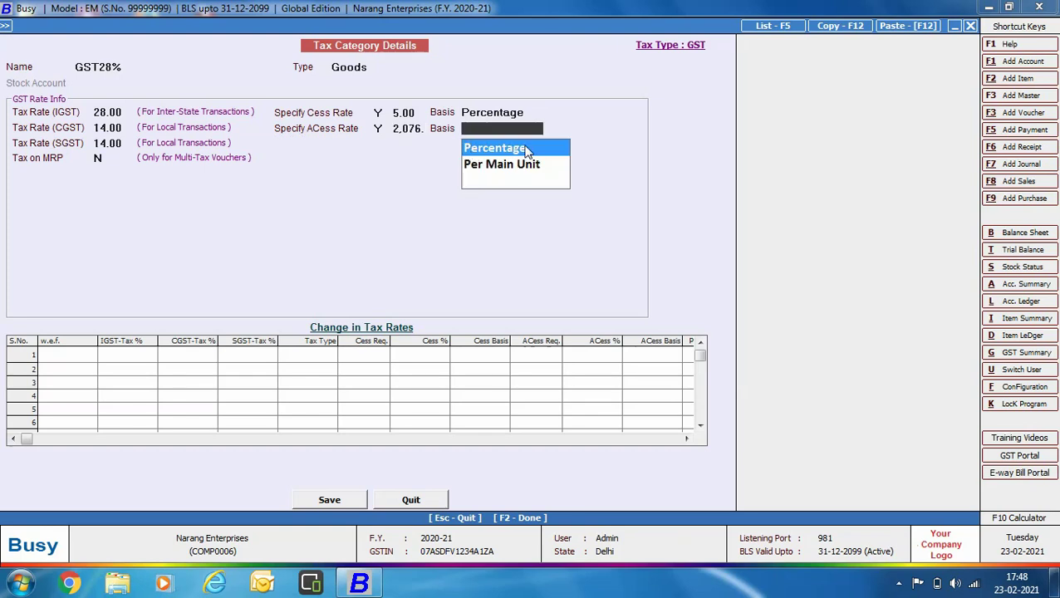
key("Down")
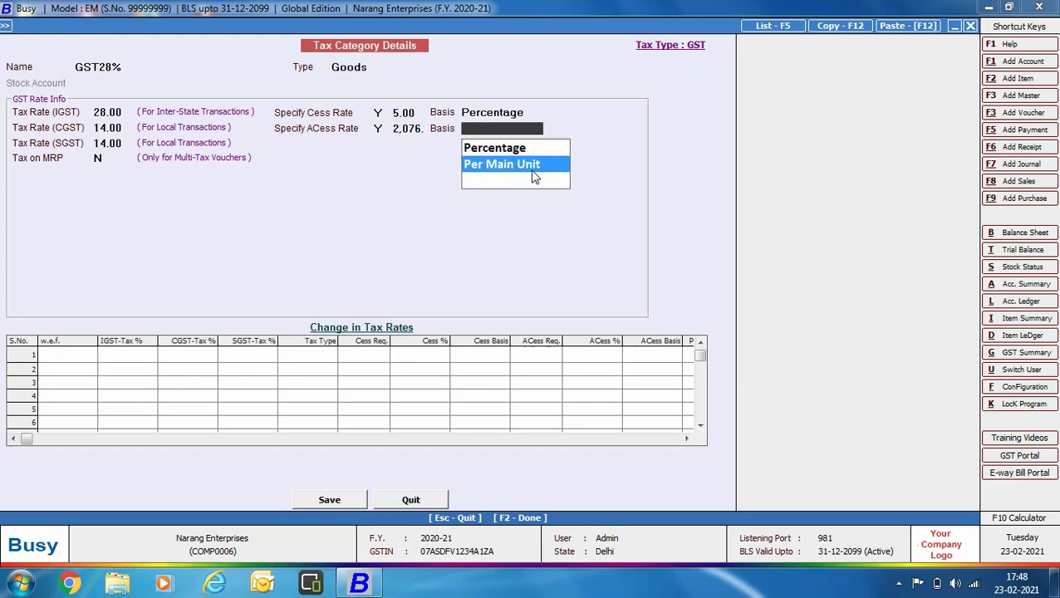
key("Return")
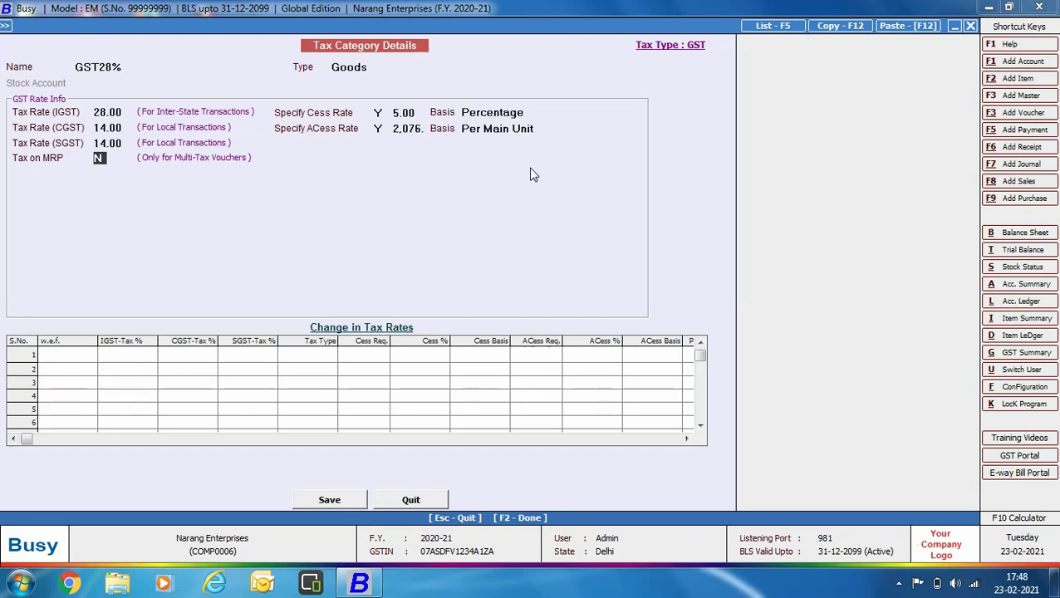
left_click(327, 499)
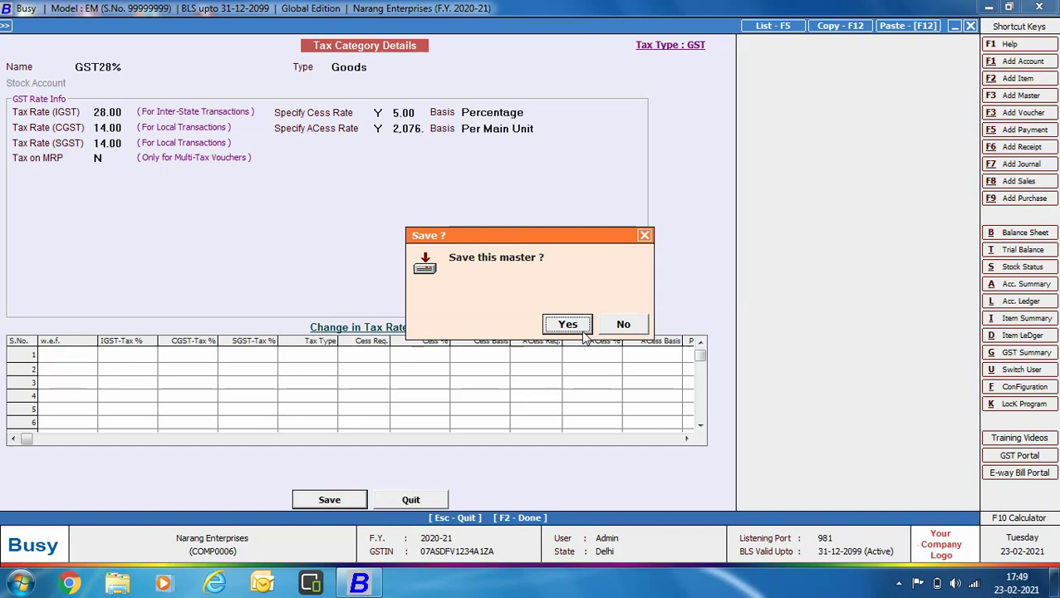
left_click(583, 327)
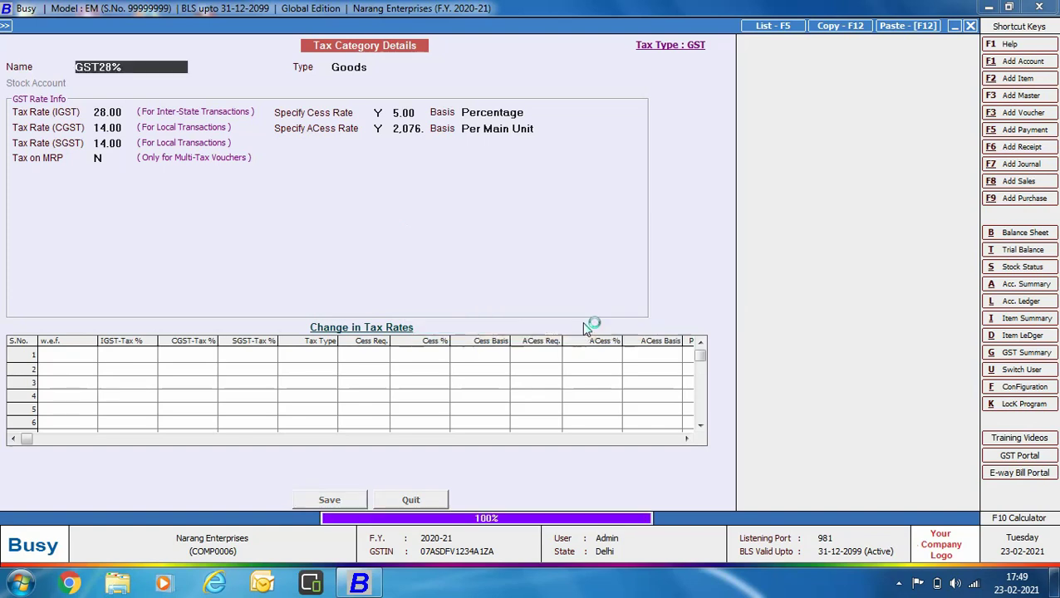
Step: Name the next tax category GST5% and set its type to Goods
type("GST5")
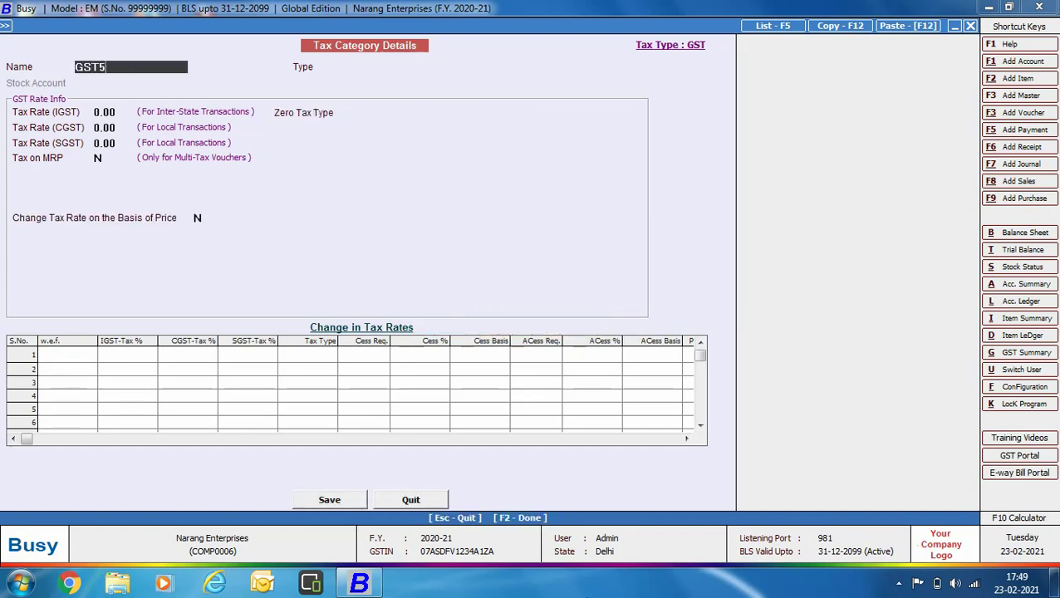
type("%")
key("Return")
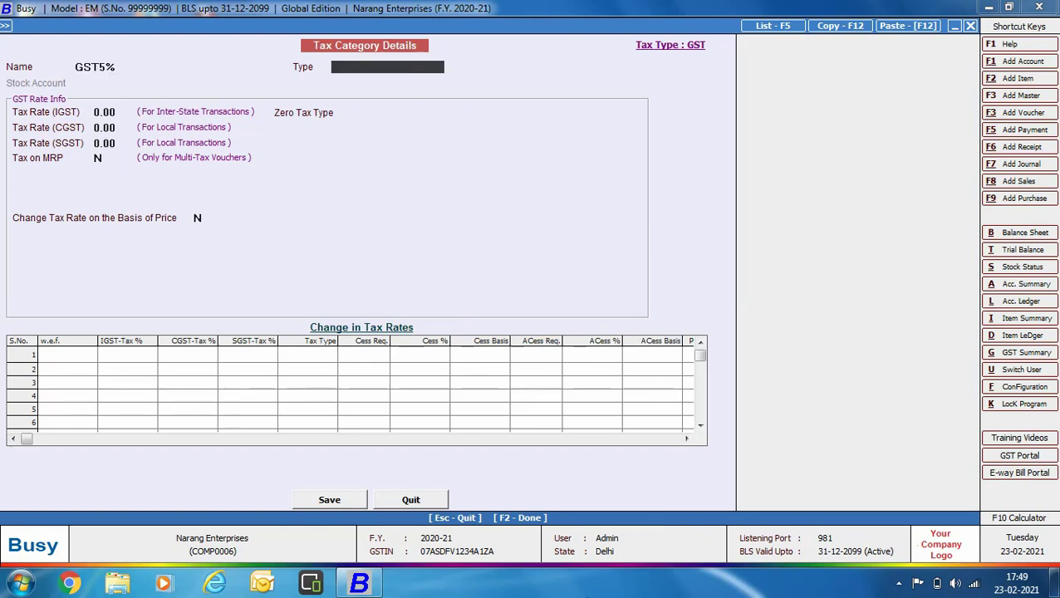
key("Return")
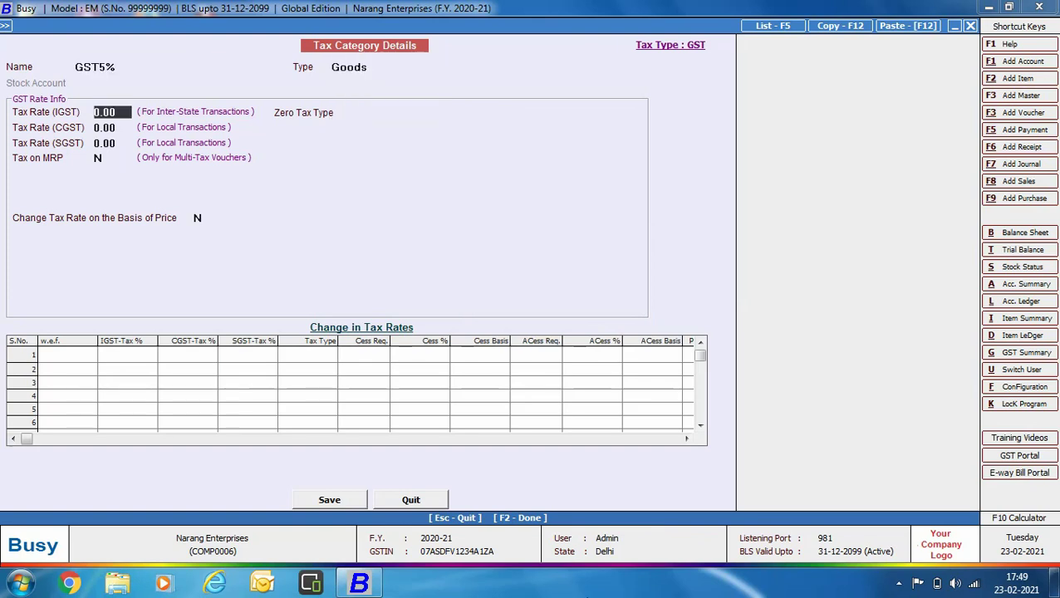
Step: Set the GST5% category's IGST rate to 5%, accepting 2.5% each for CGST and SGST, without cess or tax on MRP
type("5")
key("Return")
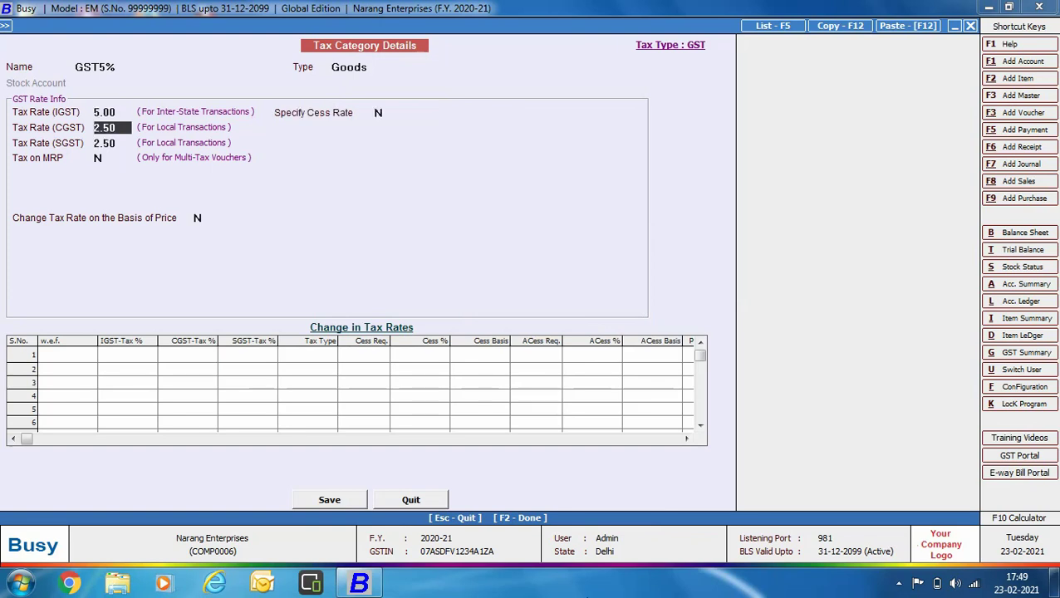
key("Return")
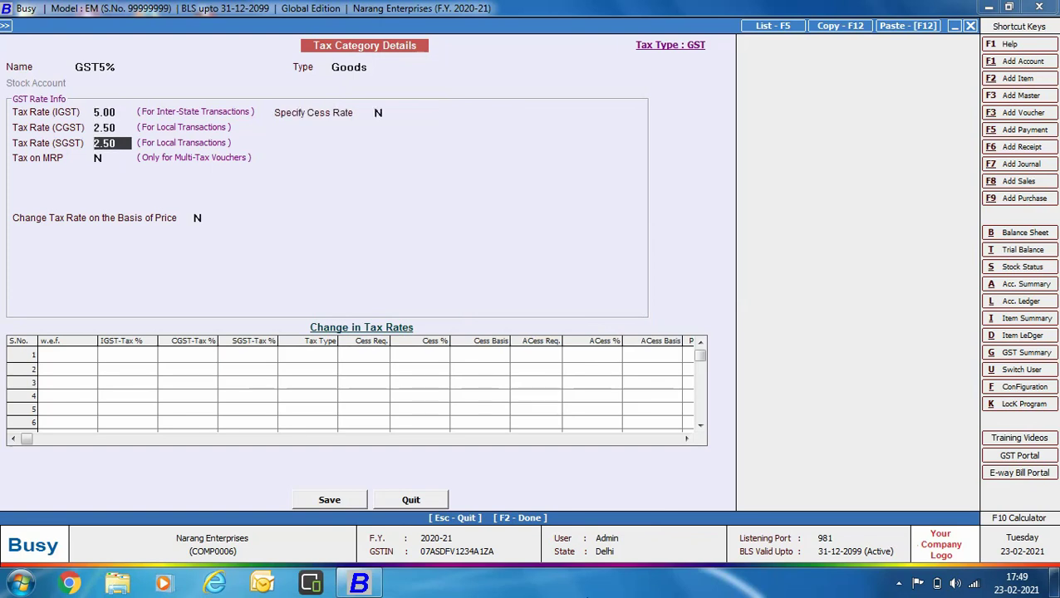
key("Return")
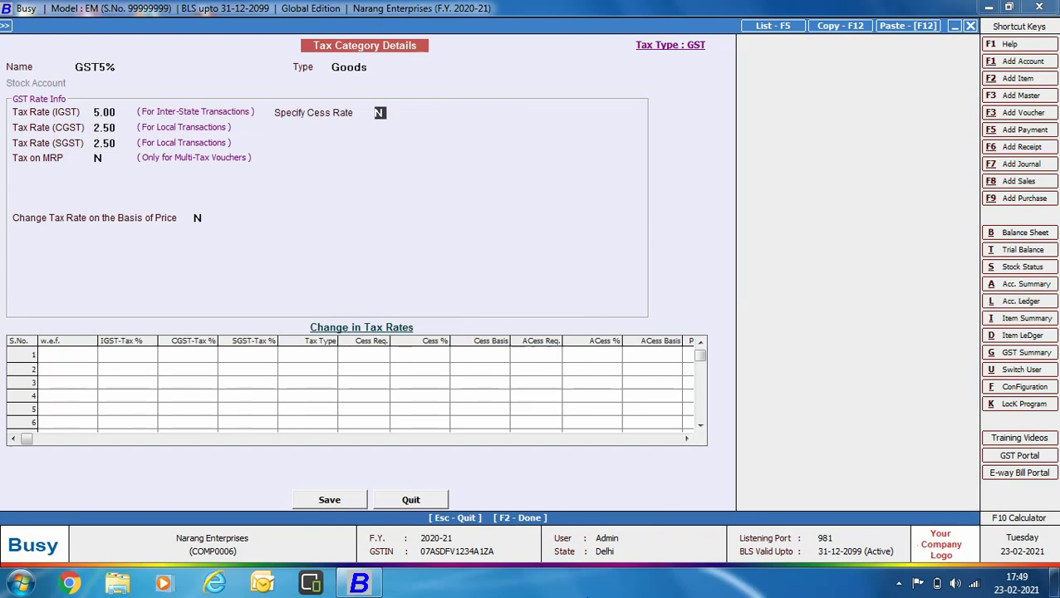
key("Return")
key("Return")
Step: Enable changing the tax rate on the basis of price, for a Nett. Price >= 1000
key("y")
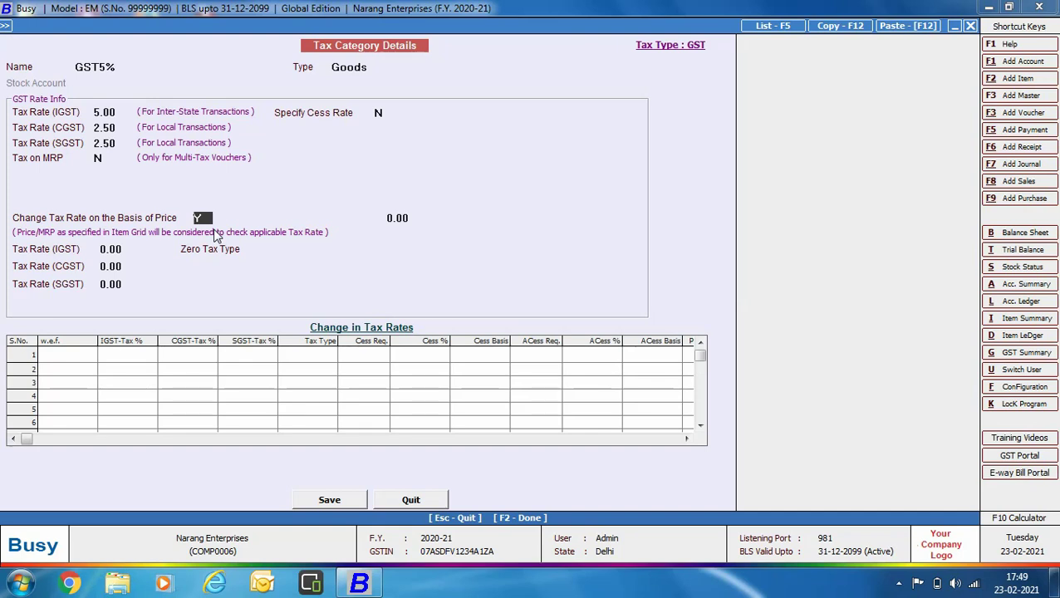
key("Return")
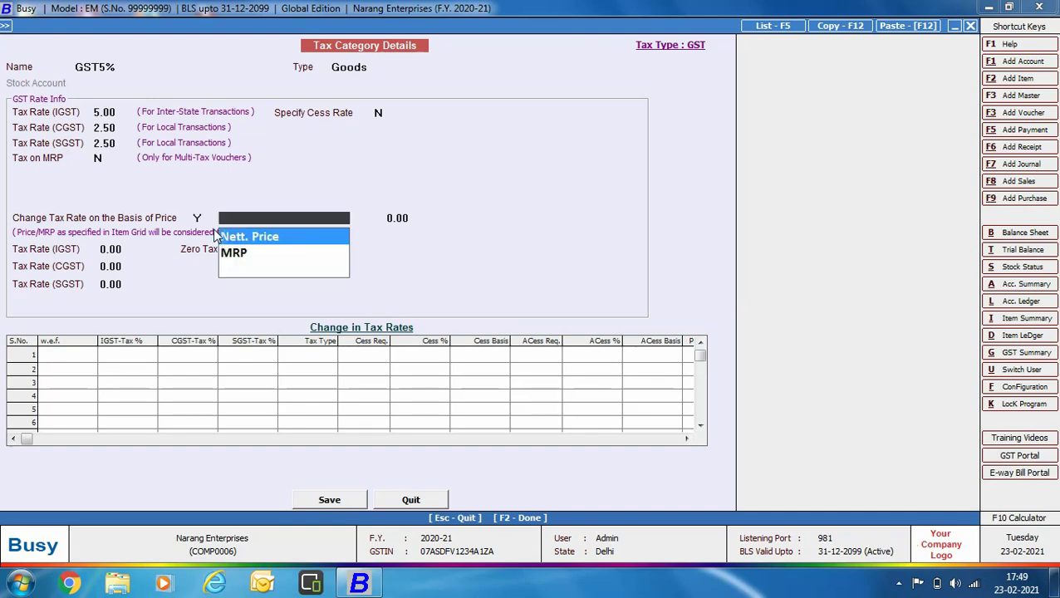
left_click(276, 240)
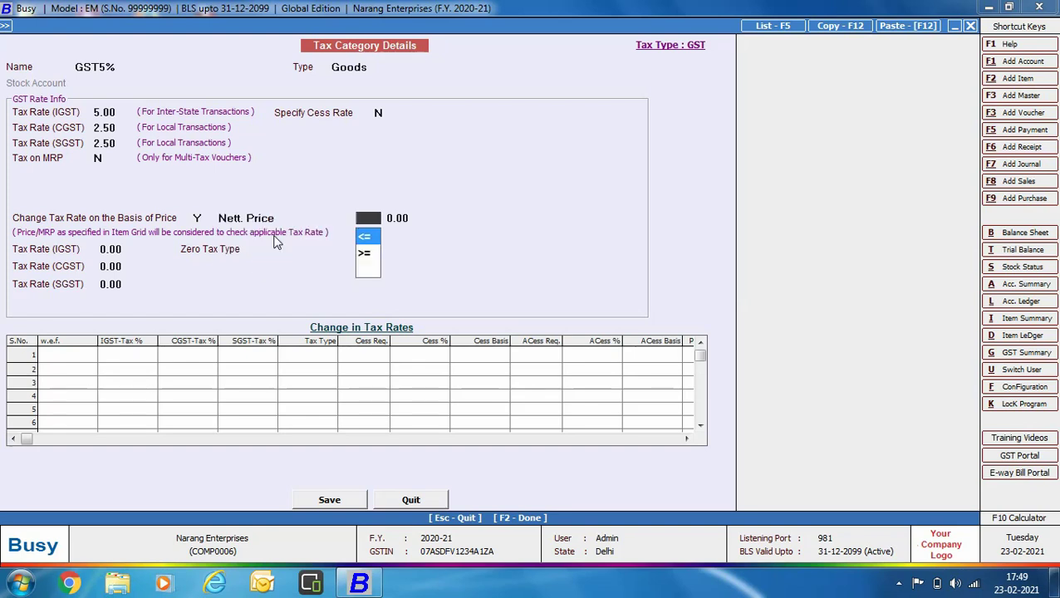
left_click(366, 253)
type("1000")
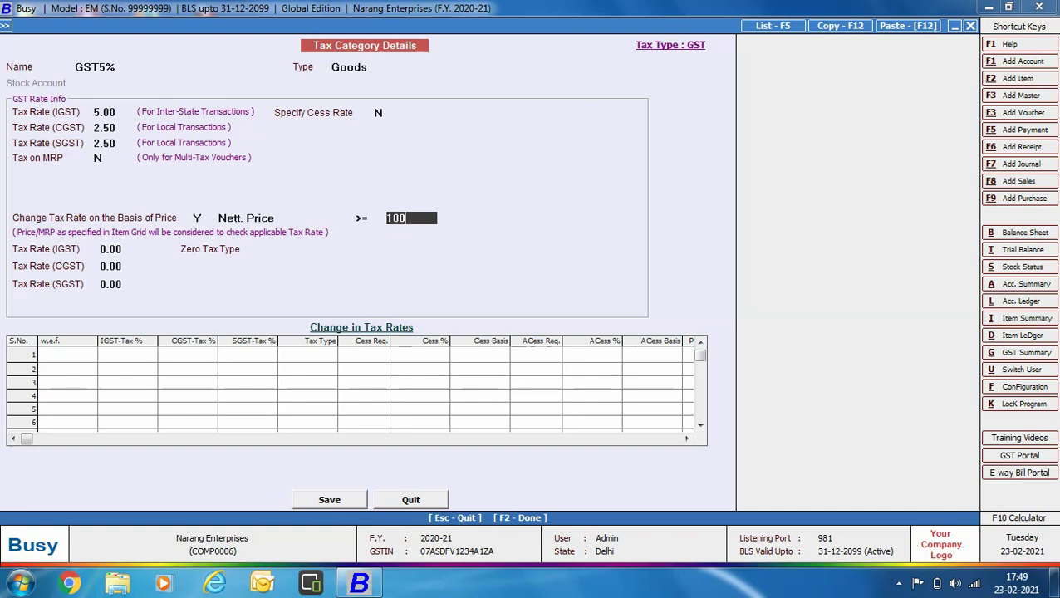
key("Return")
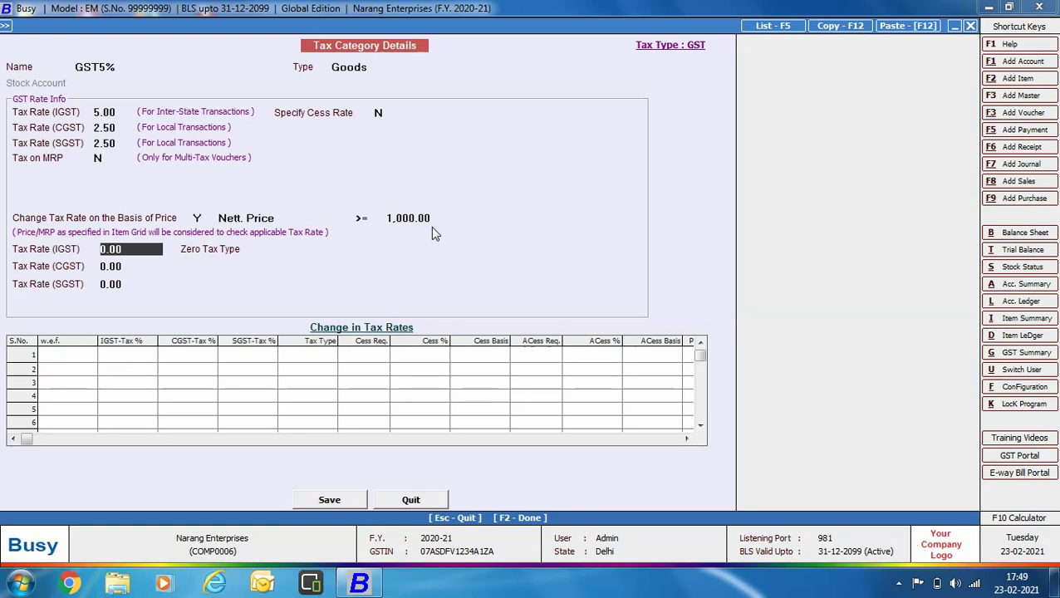
Step: Set the price-based IGST rate to 12%, accepting 6% each for CGST and SGST
type("12")
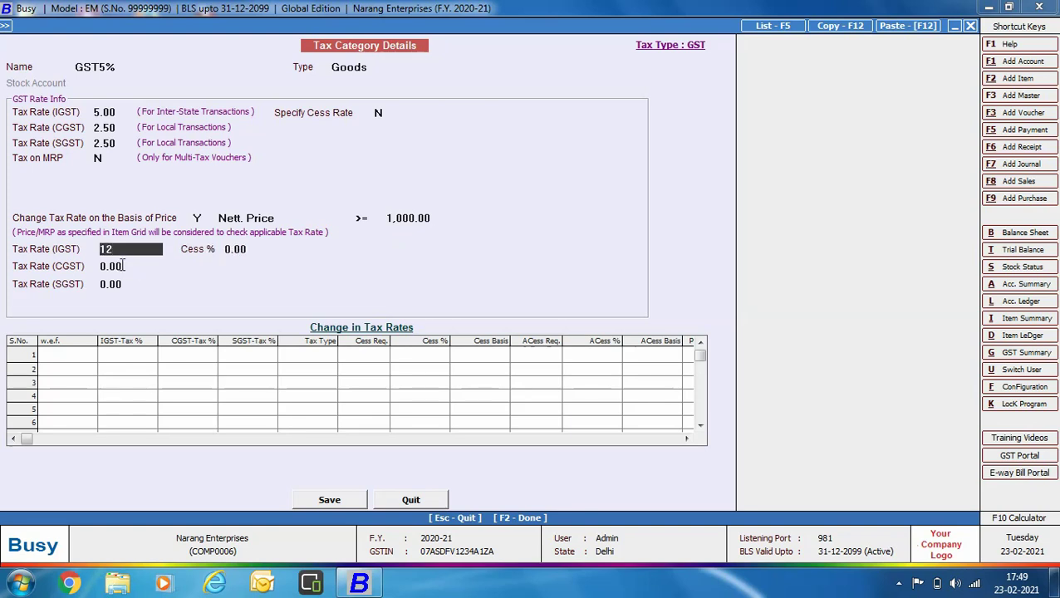
key("Return")
key("Return")
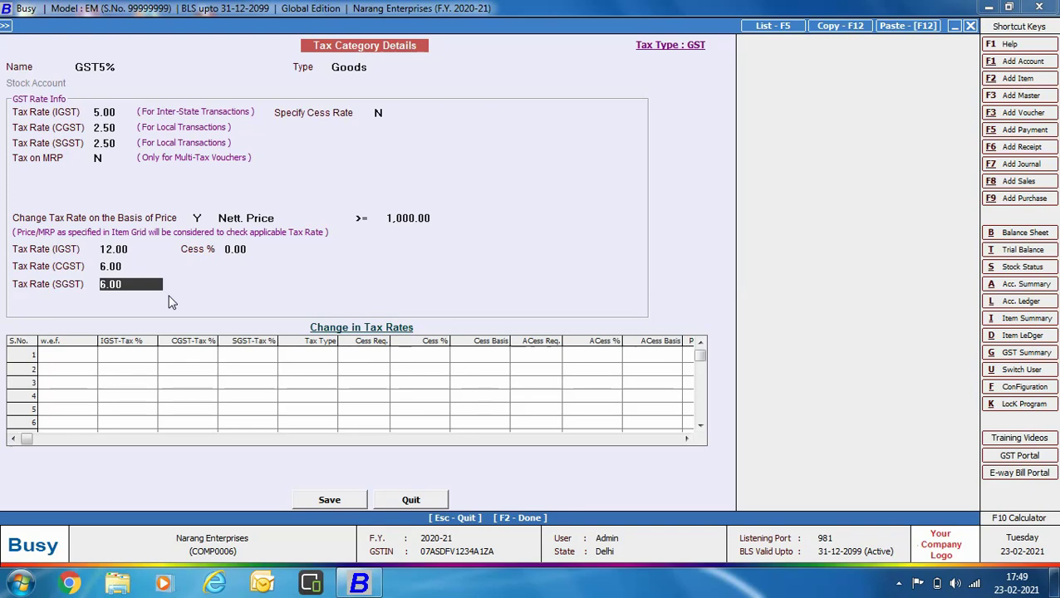
key("Return")
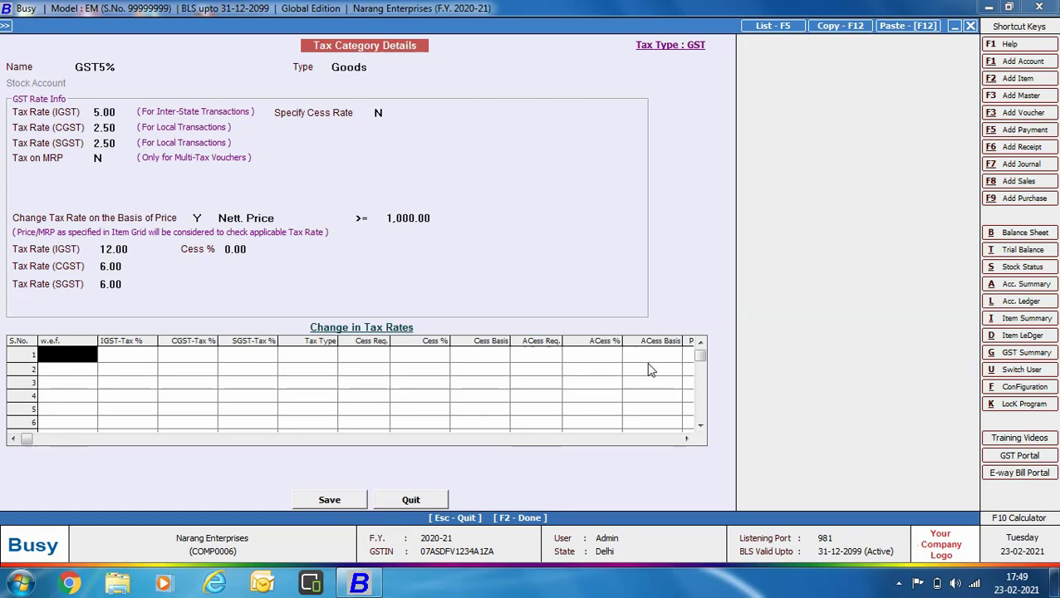
Step: Enter a change in tax rates effective from 01-03-2021 with an IGST rate of 12%
type("01-03-2021")
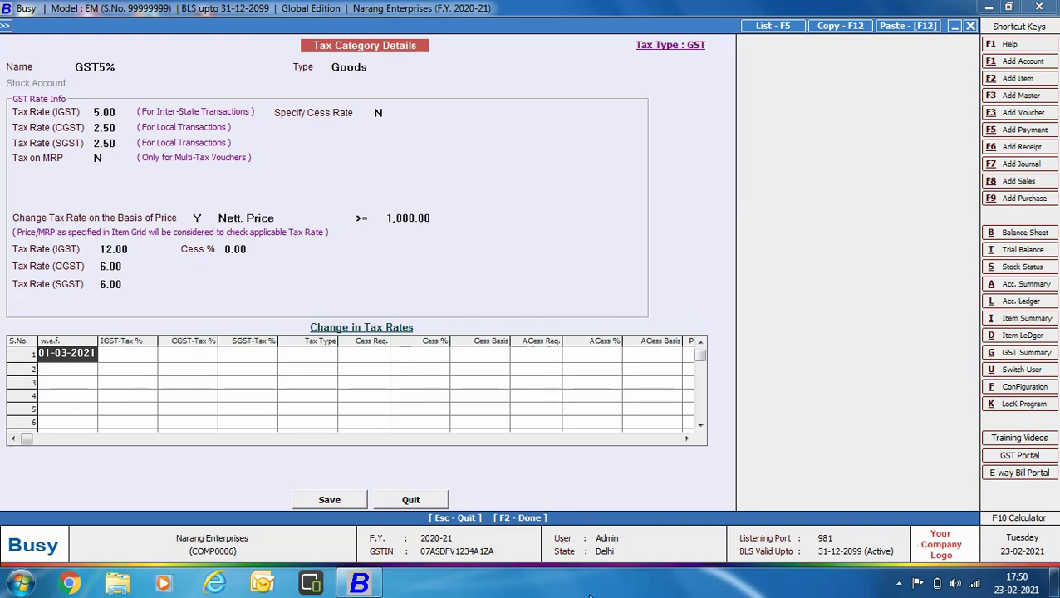
key("Return")
type("12")
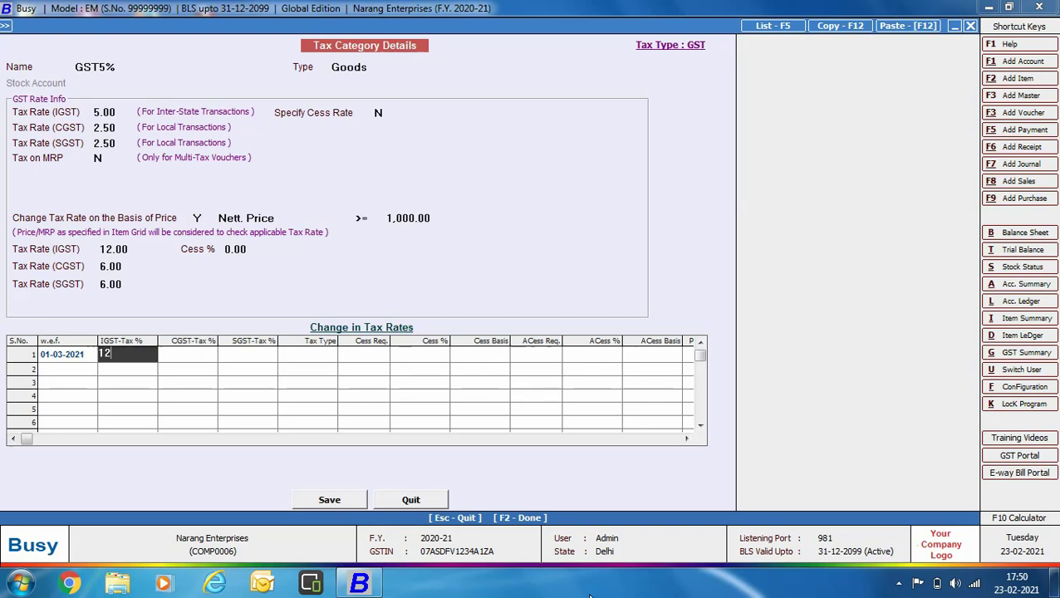
key("Return")
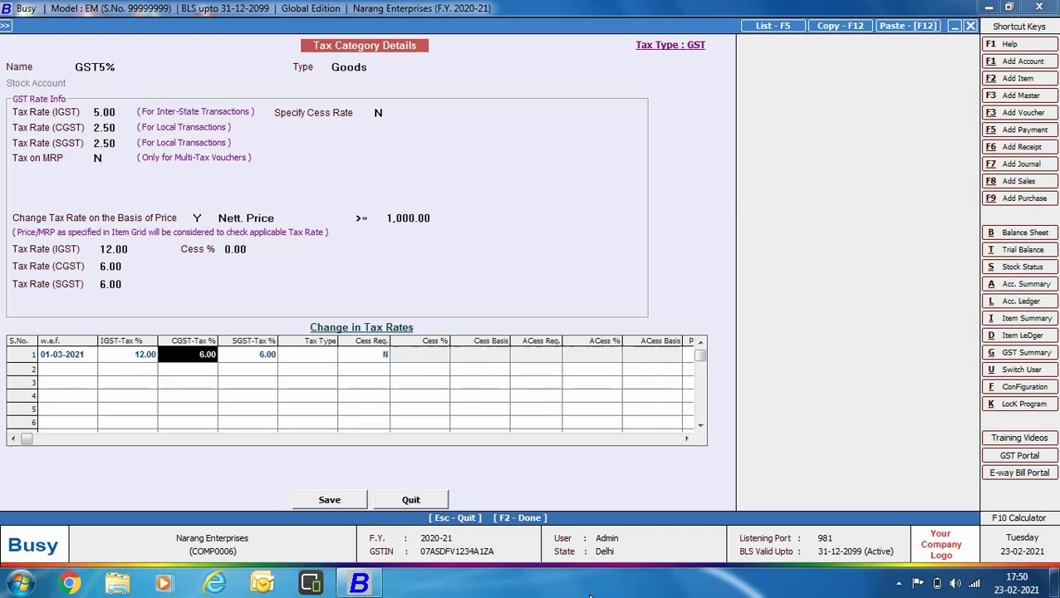
Step: Enable price-based tax in the 01-03-2021 rate change row for a Nett. Price >= 1000, keeping the CGST and SGST rates and no cess
key("Return")
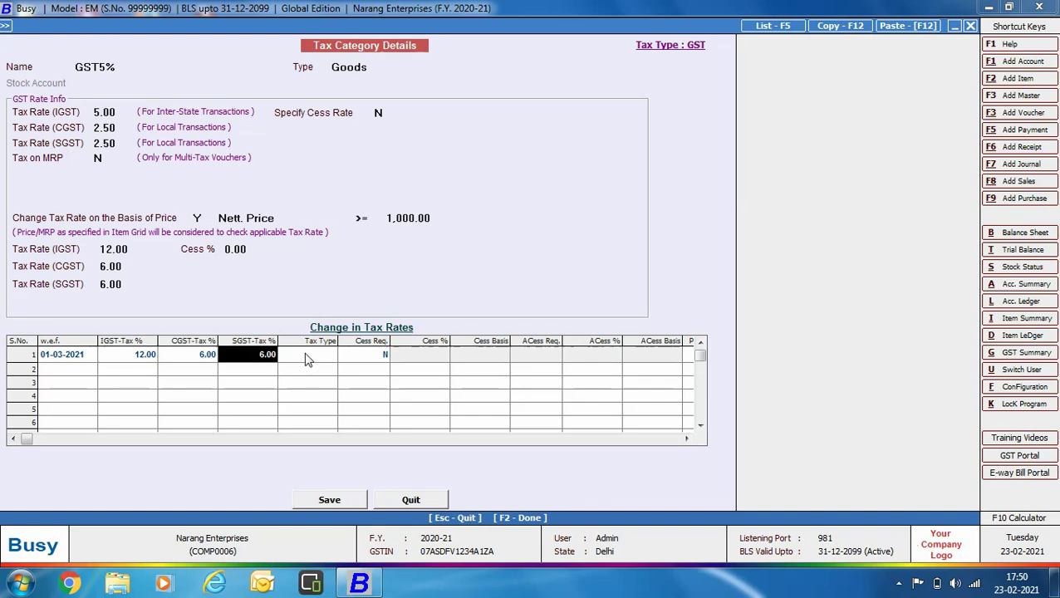
key("Return")
key("Return")
key("Return")
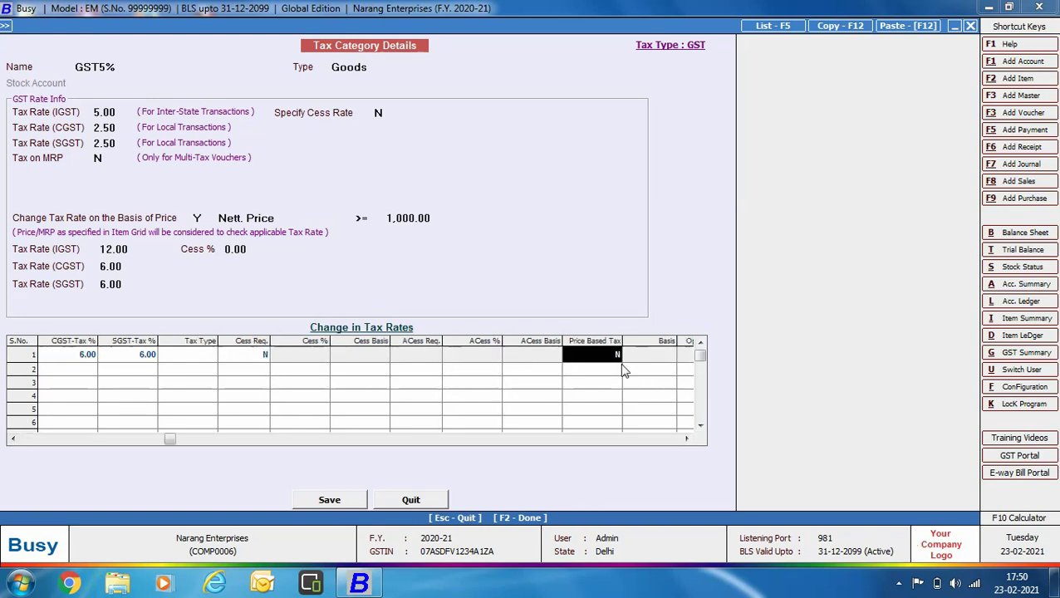
type("Y")
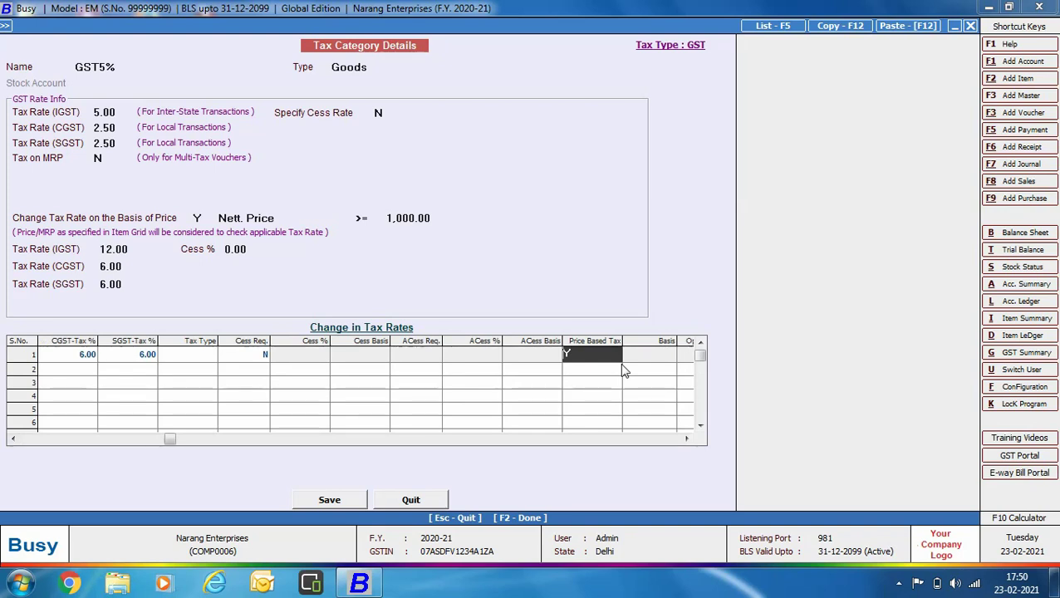
key("Return")
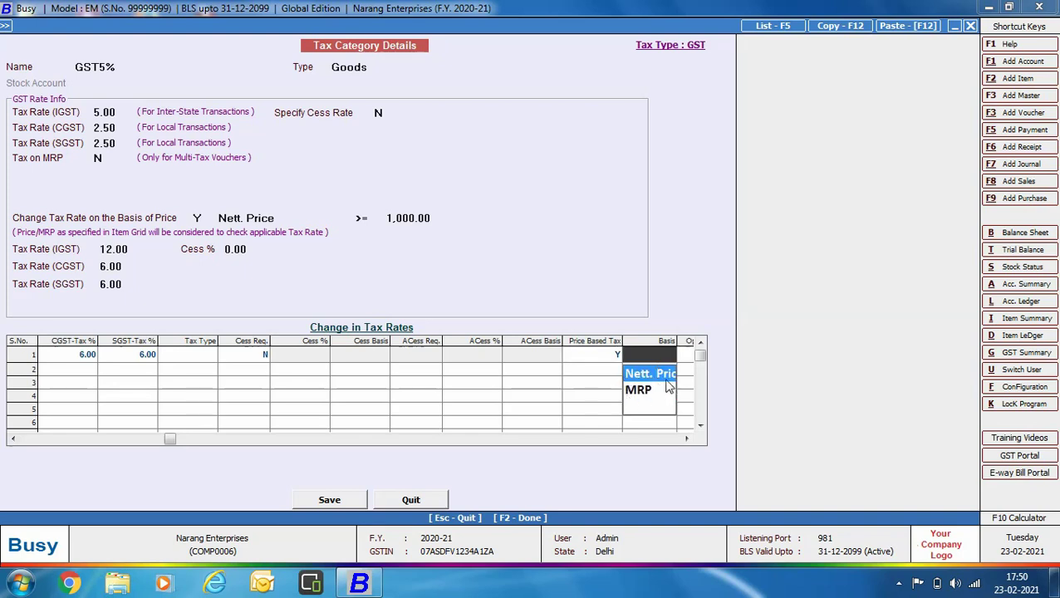
key("Return")
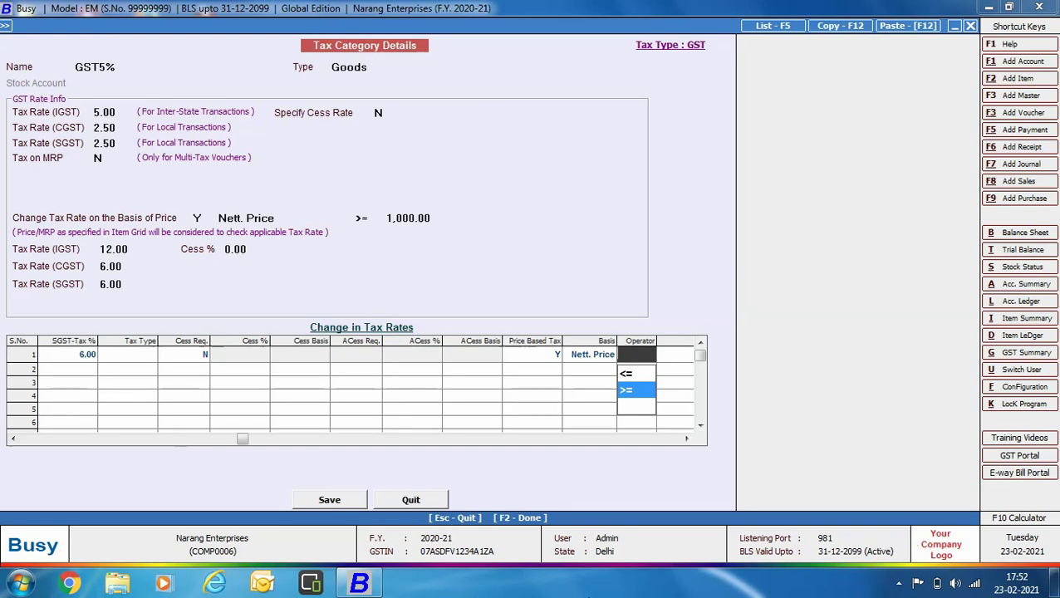
key("Return")
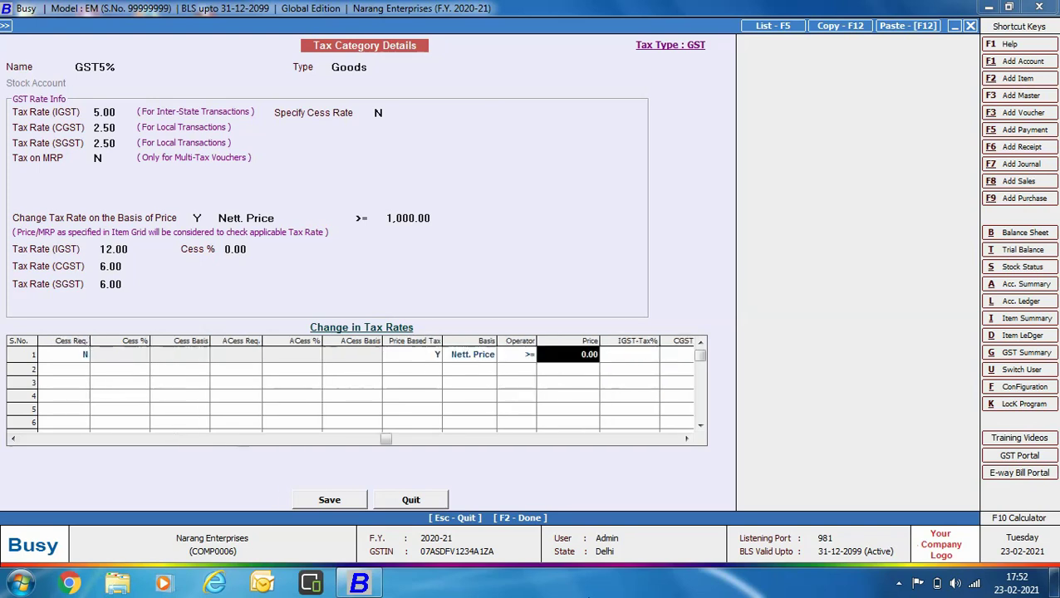
type("1000")
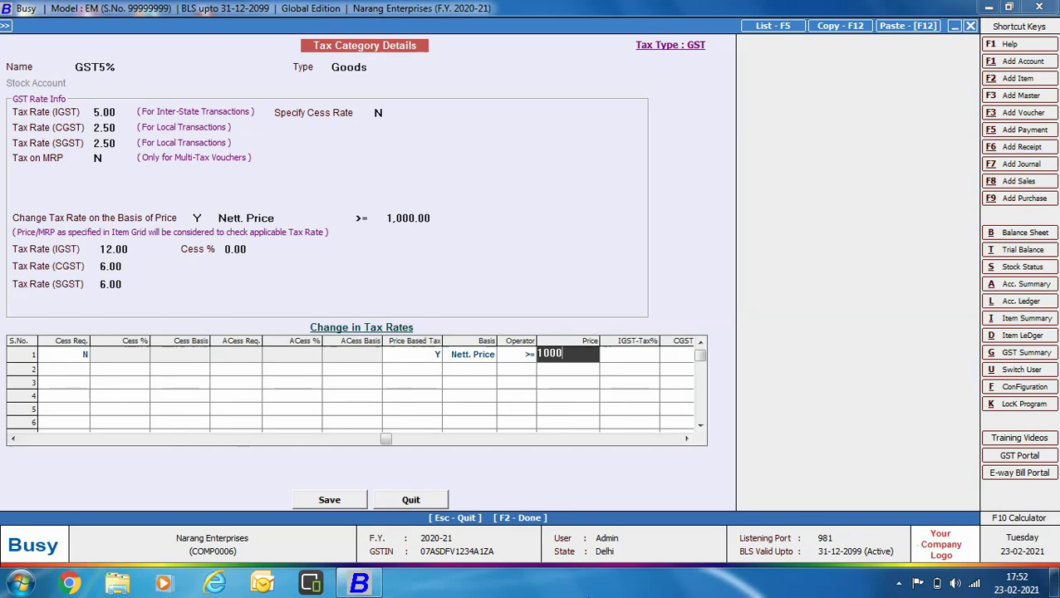
key("Return")
Step: Set the rate change row's price-based rates to 18% IGST, 9% CGST and 9% SGST, and save the GST5% master
type("18")
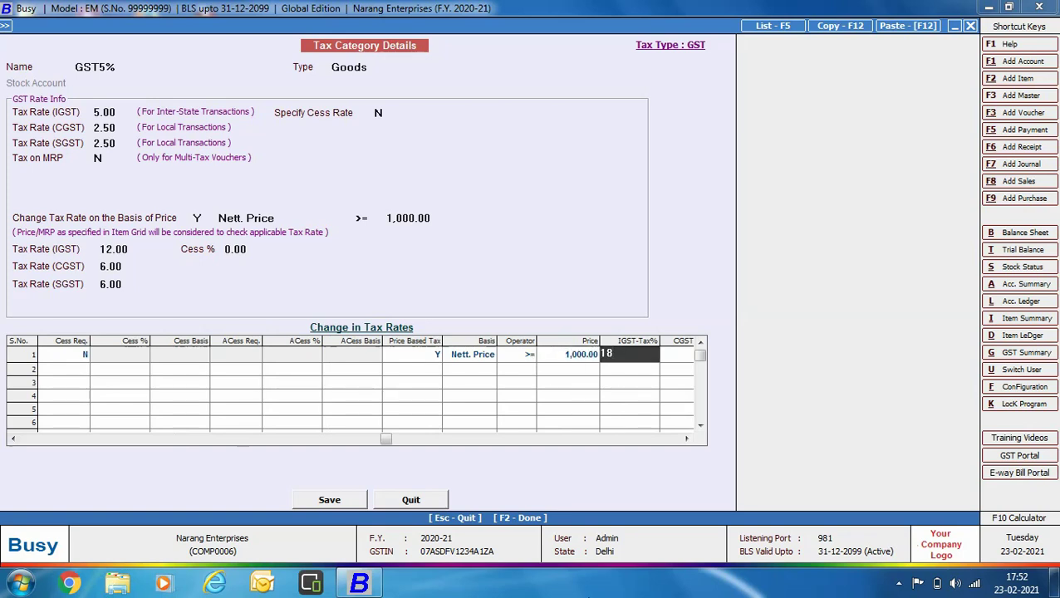
key("Return")
type("9")
key("Return")
type("9")
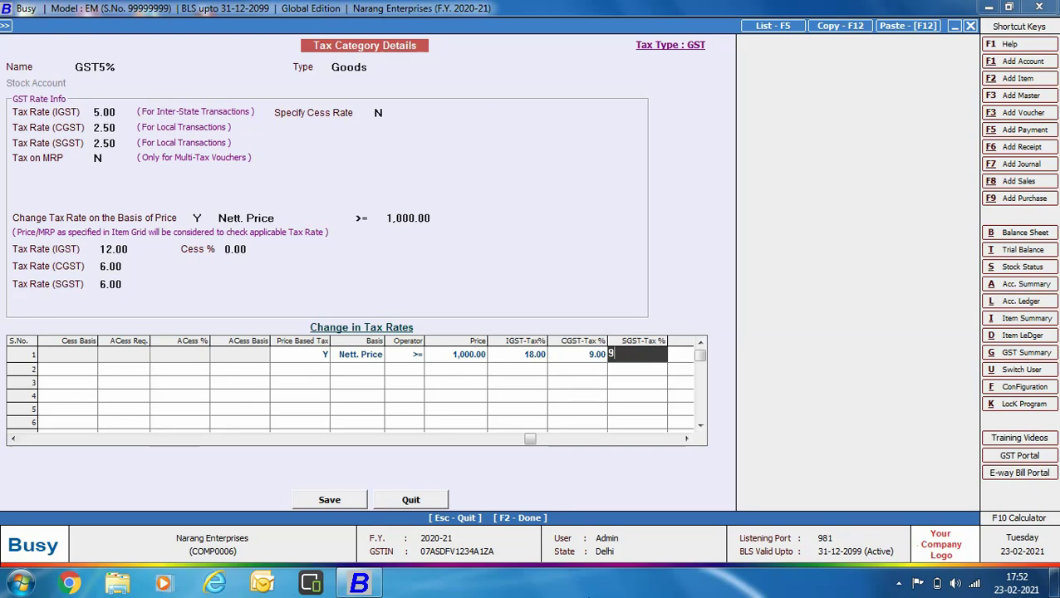
key("Return")
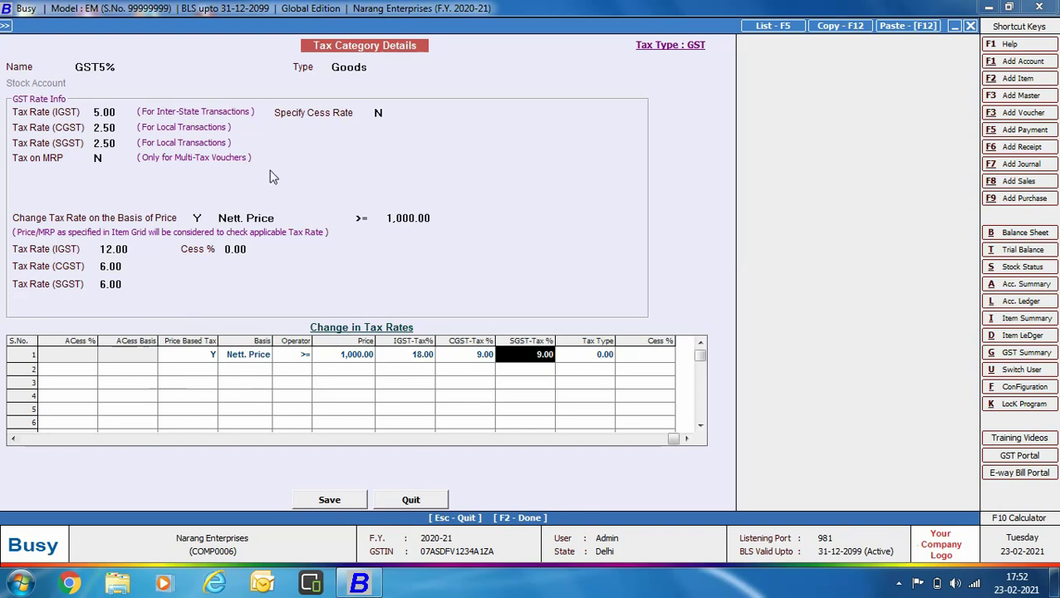
left_click(309, 505)
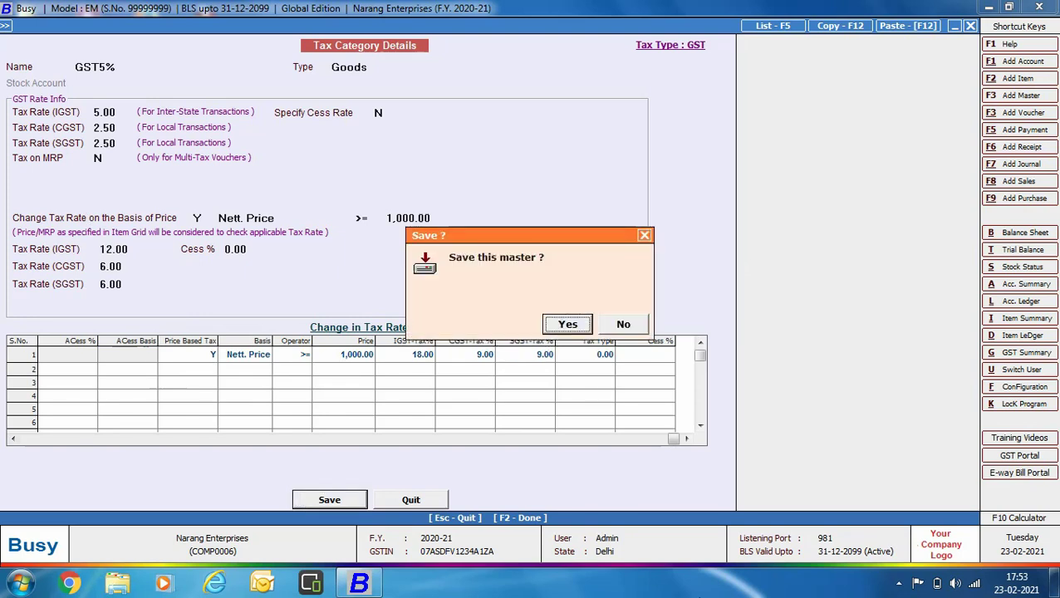
key("Return")
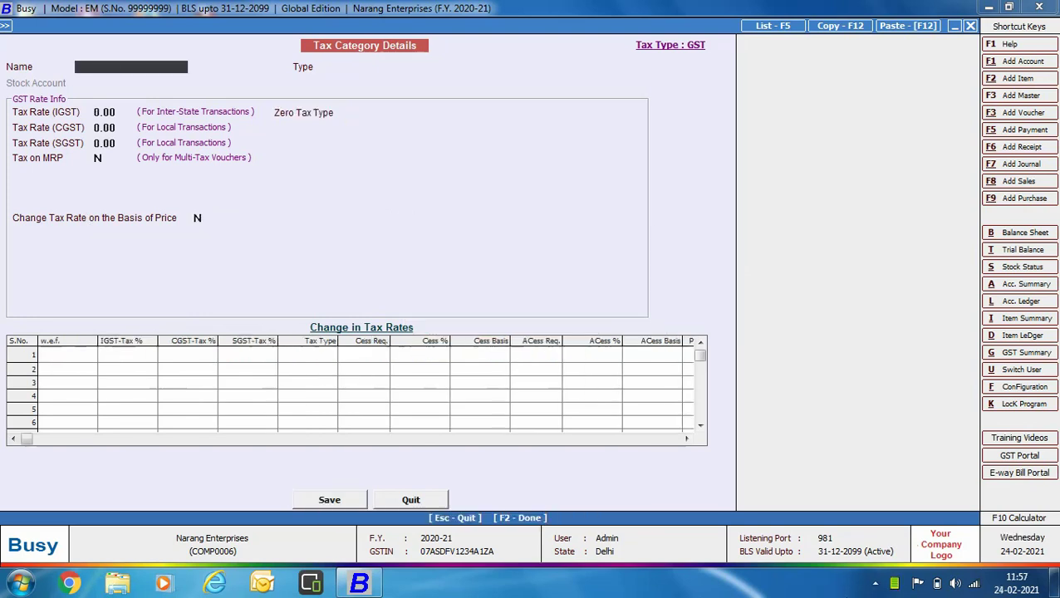
Step: Name the new tax category Exempt with type Goods, accepting 0.00 for the IGST, CGST and SGST rates
type("Exempt")
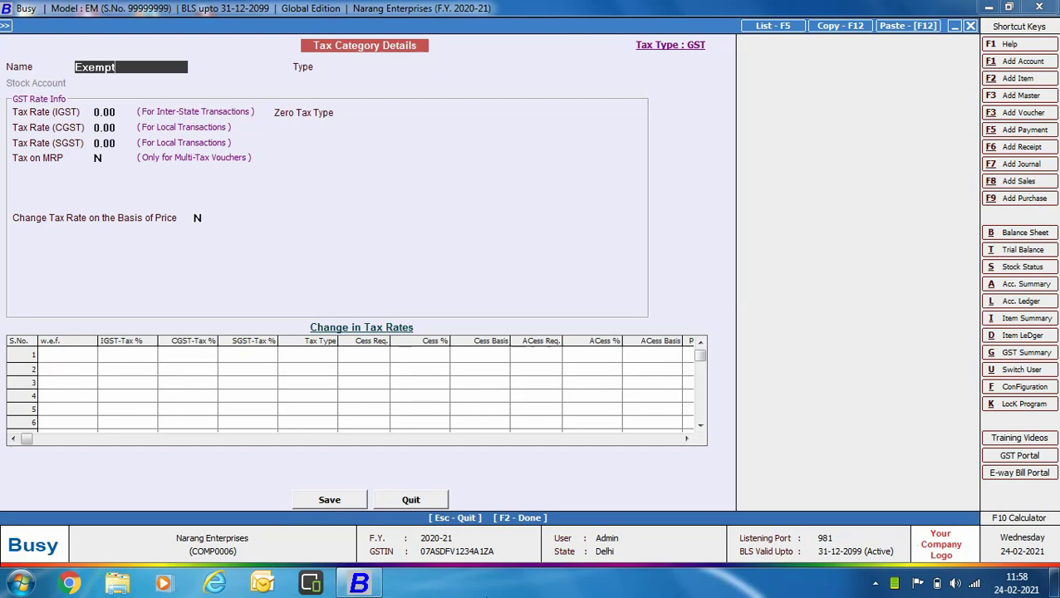
key("Return")
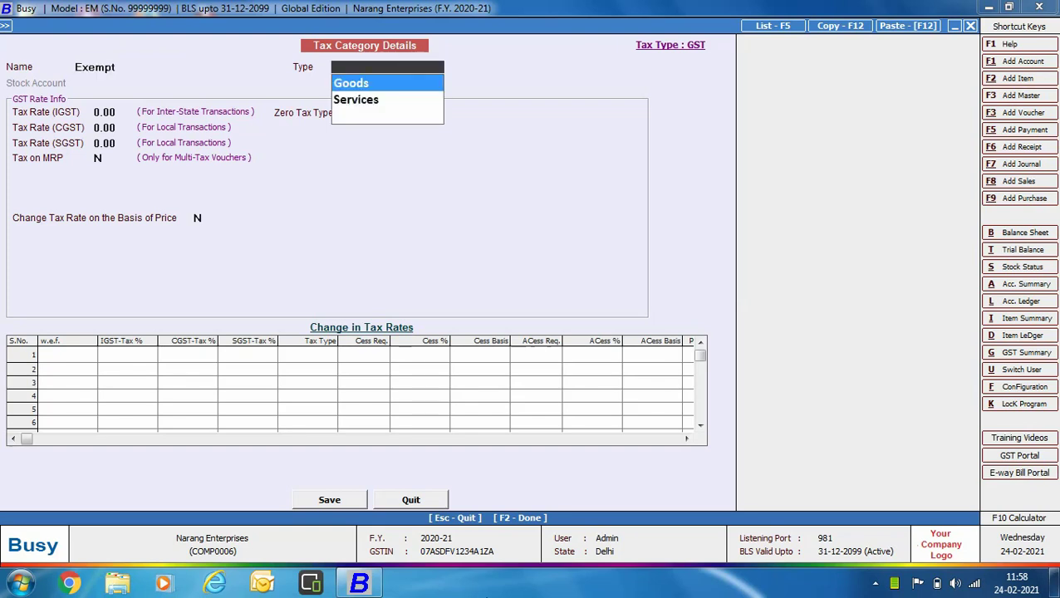
key("Return")
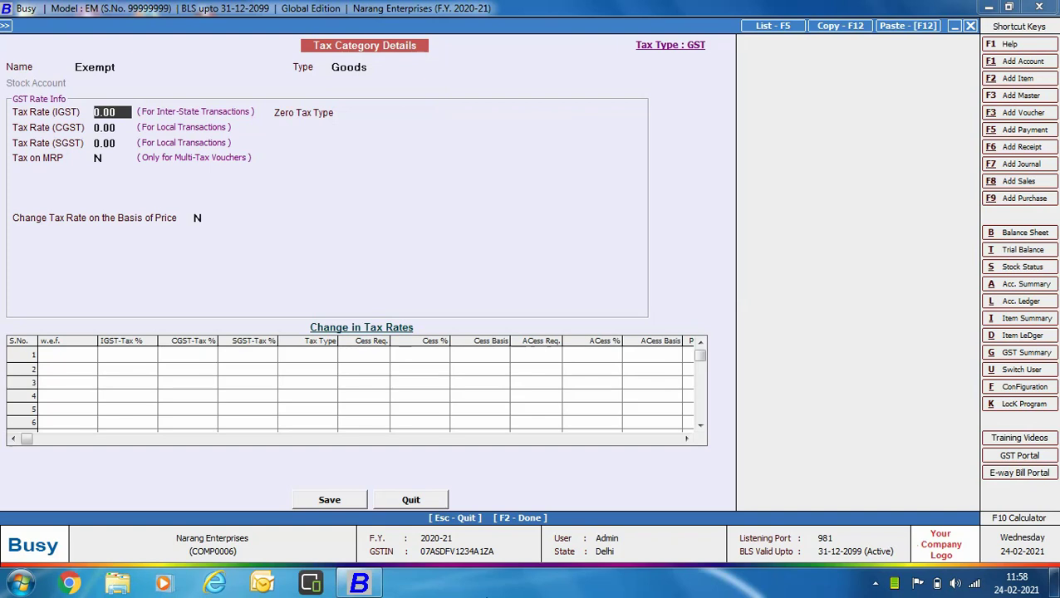
key("Return")
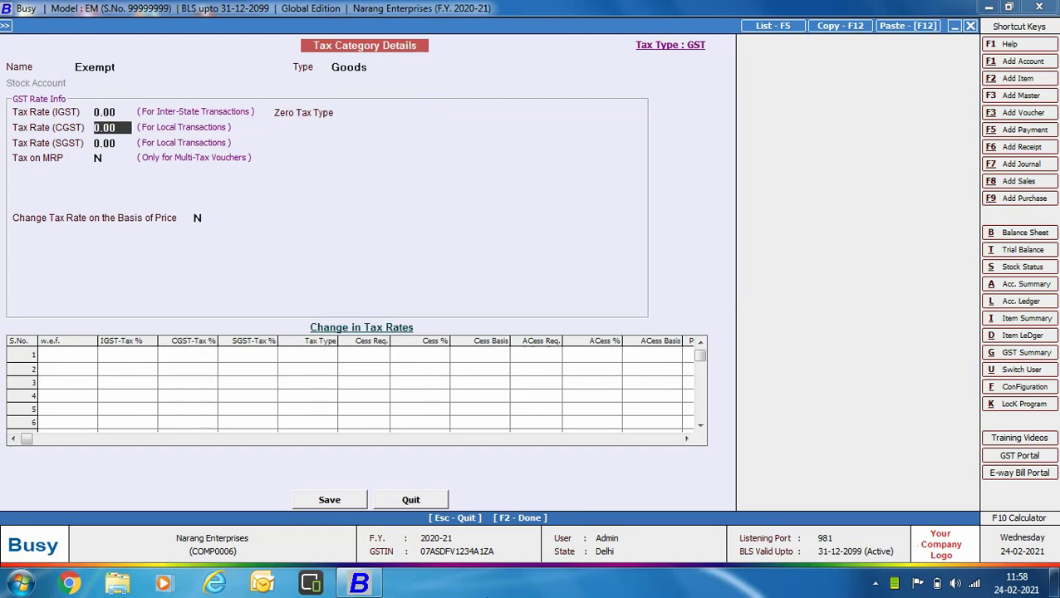
key("Return")
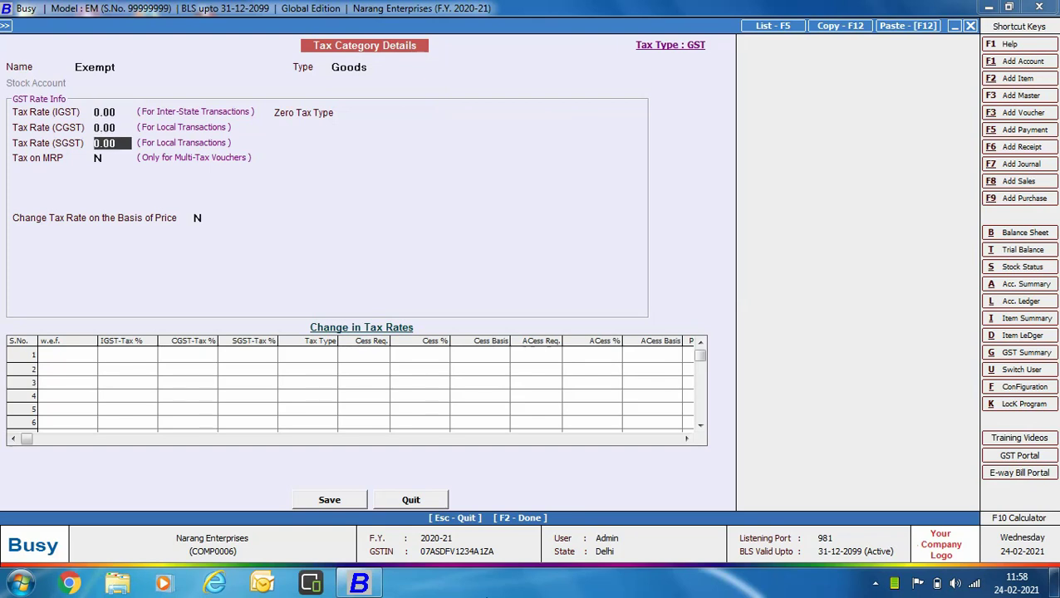
key("Return")
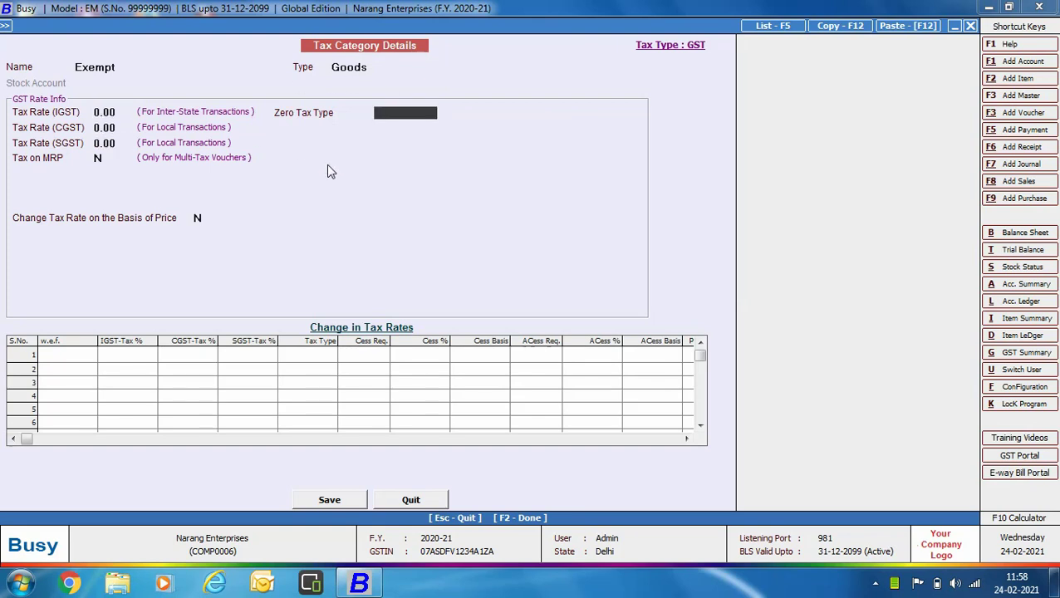
Step: Set the Zero Tax Type to Exempt without tax on MRP, then save the master and leave the tax category form
left_click(395, 111)
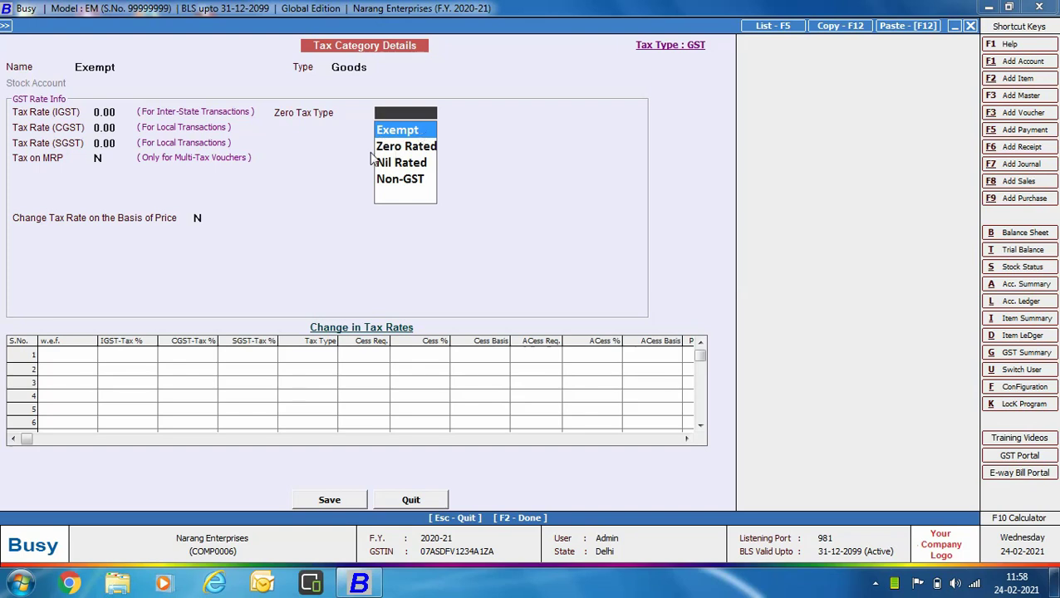
key("Down")
key("Down")
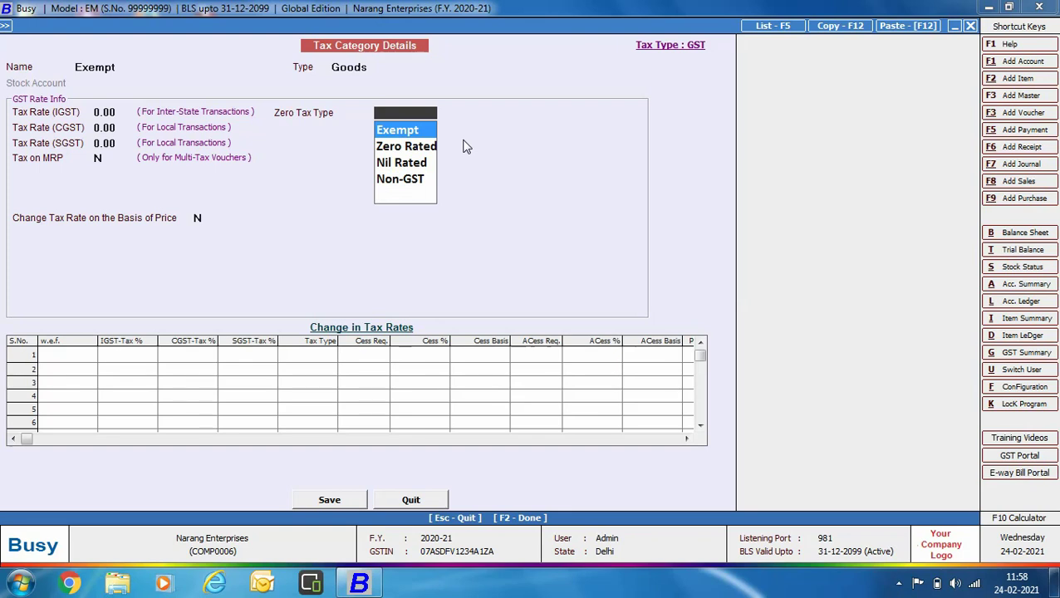
key("Return")
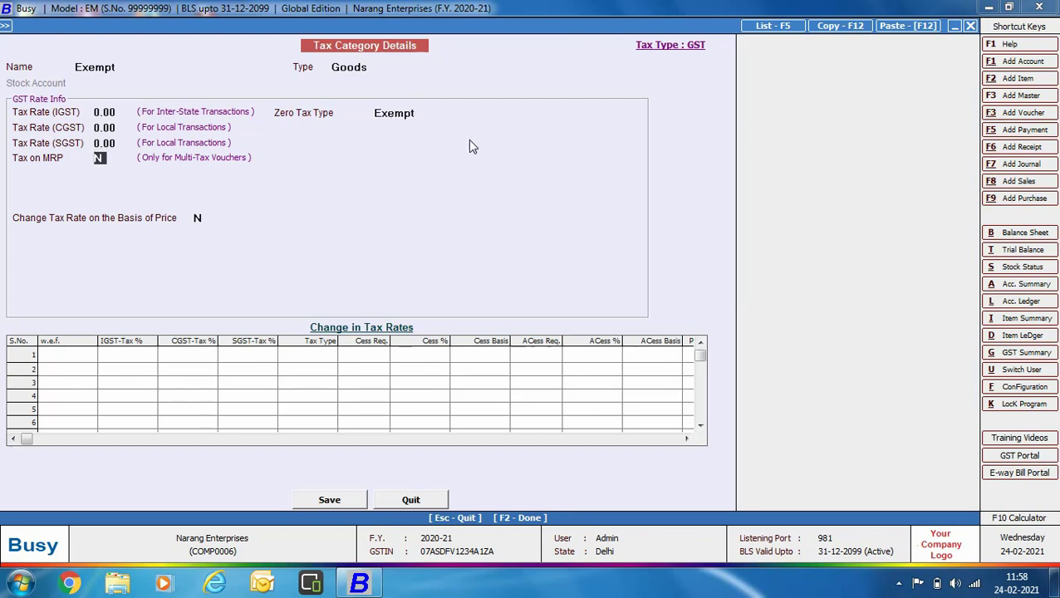
key("Return")
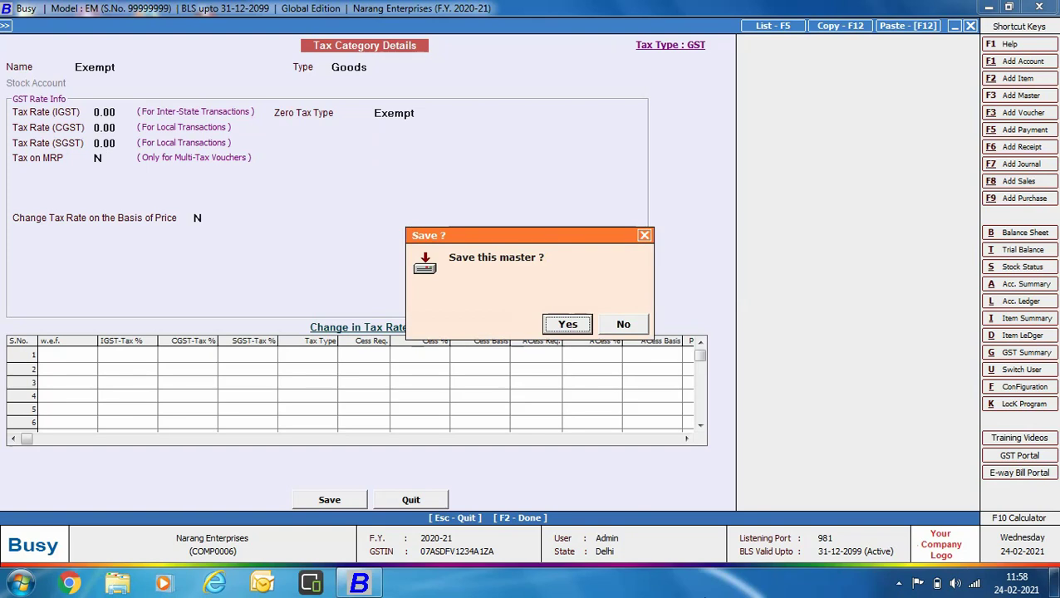
key("Return")
key("Escape")
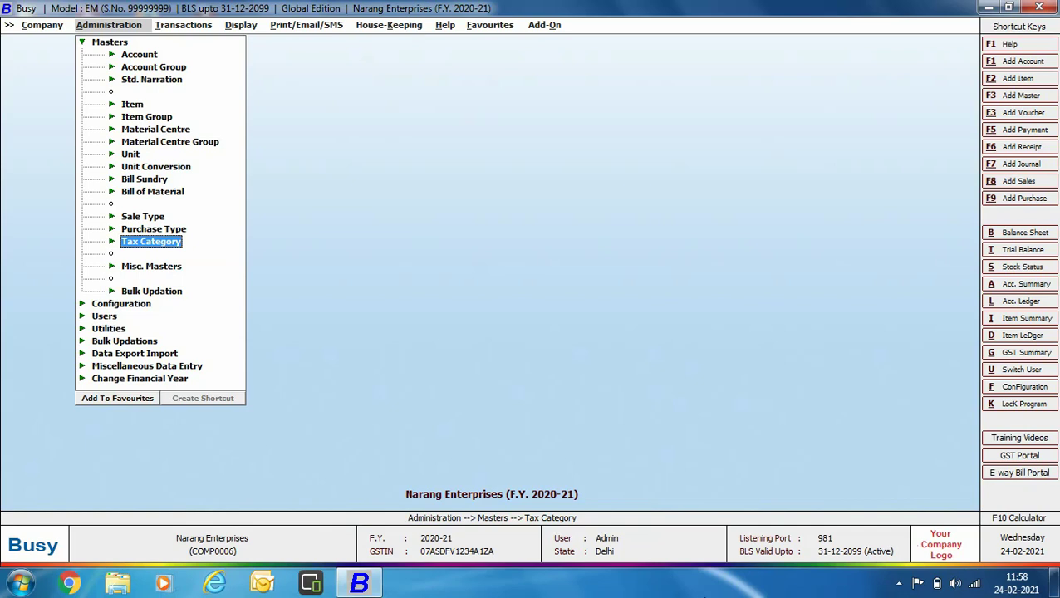
key("Escape")
key("Escape")
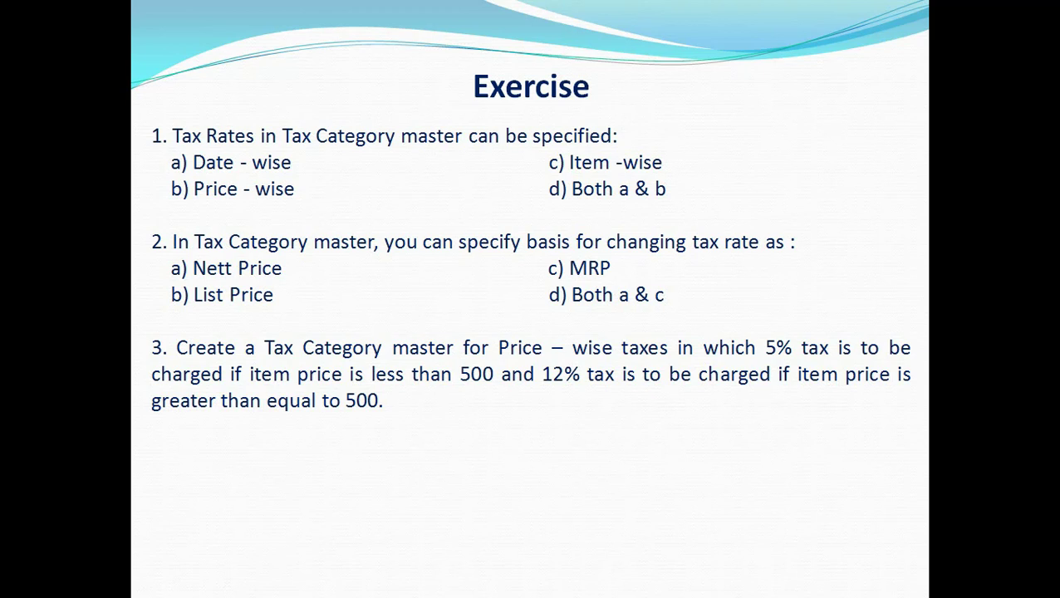
key("Right")
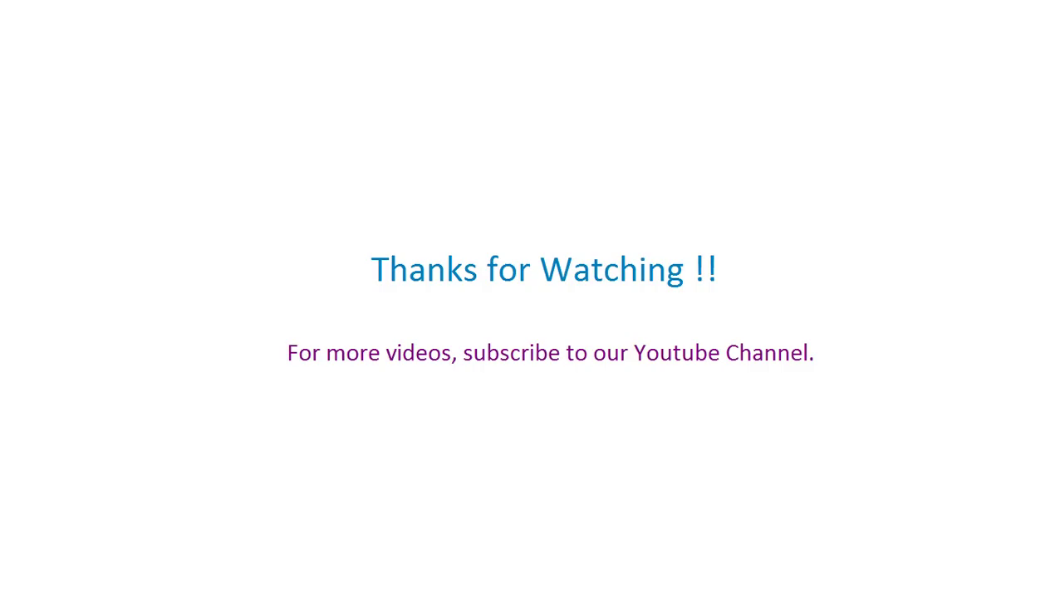